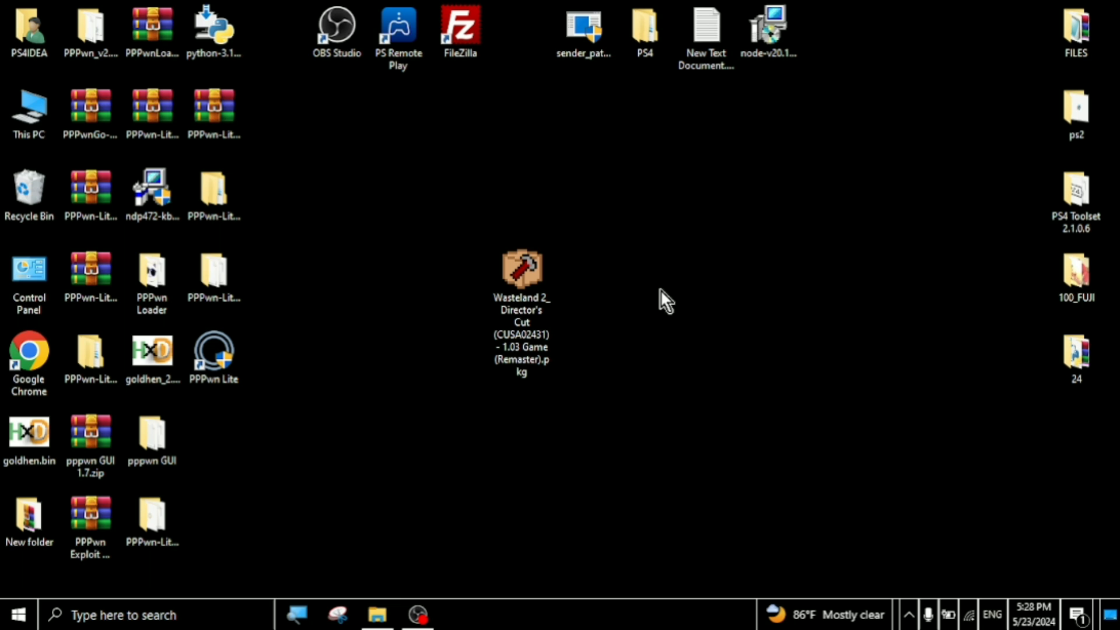
Check the file system in the format settings of USB Drive (D:), leaving the drive unformatted
left_click(19, 139)
left_click(14, 133)
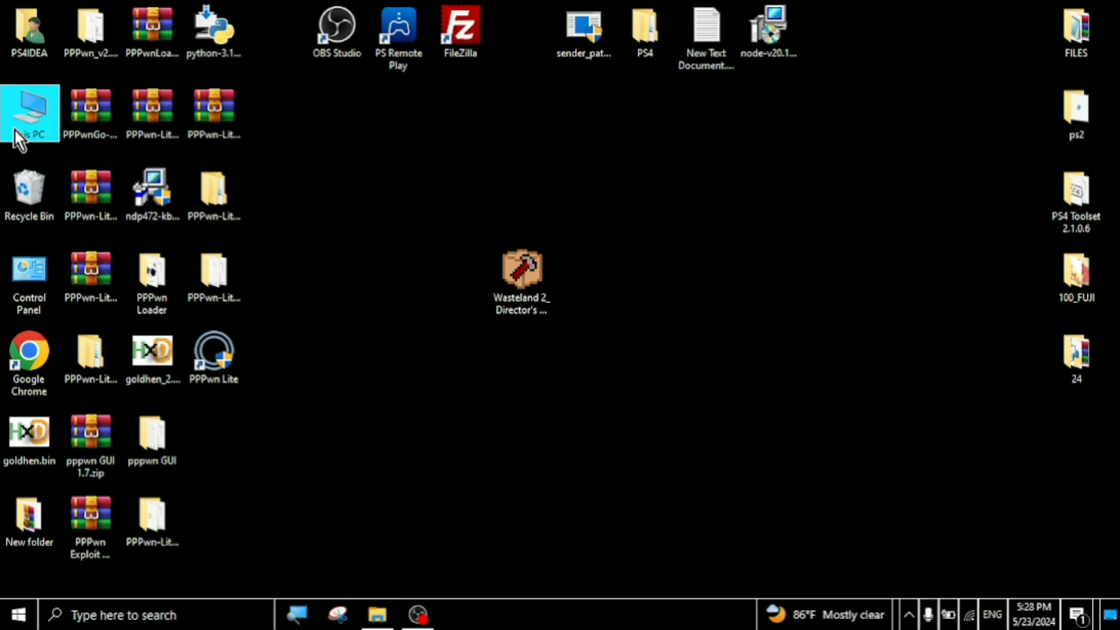
key("Return")
key("Return")
double_click(469, 403)
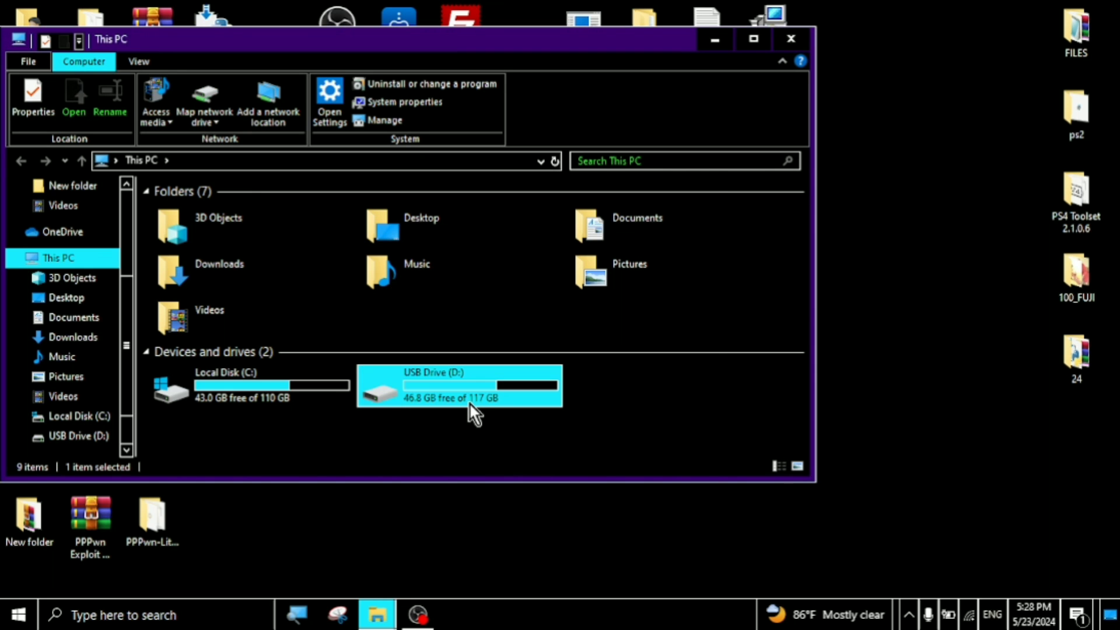
right_click(469, 403)
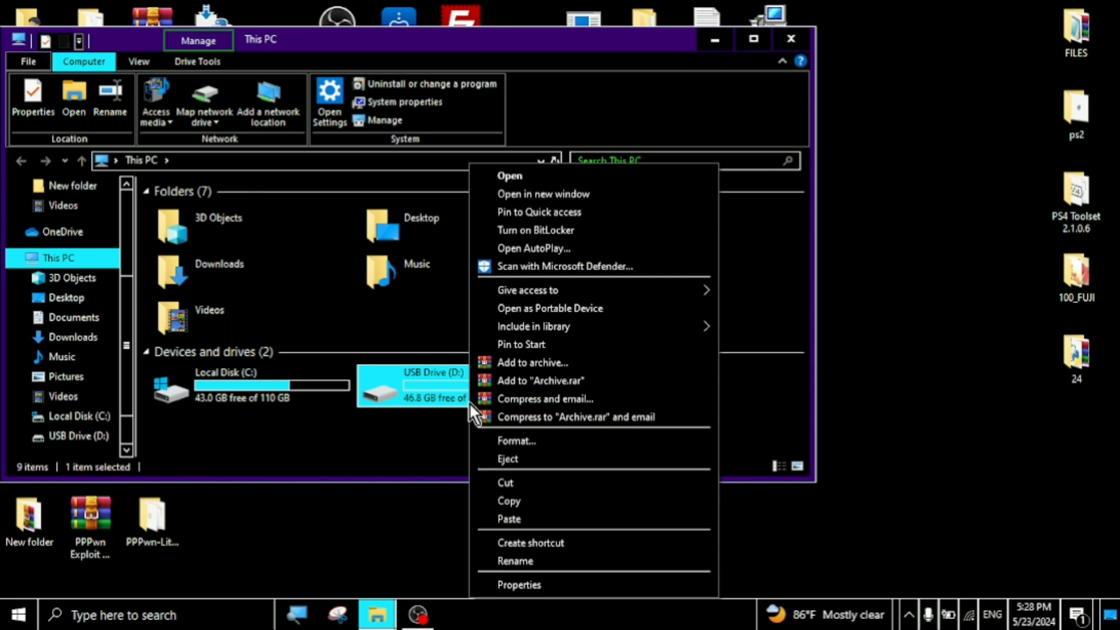
left_click(564, 443)
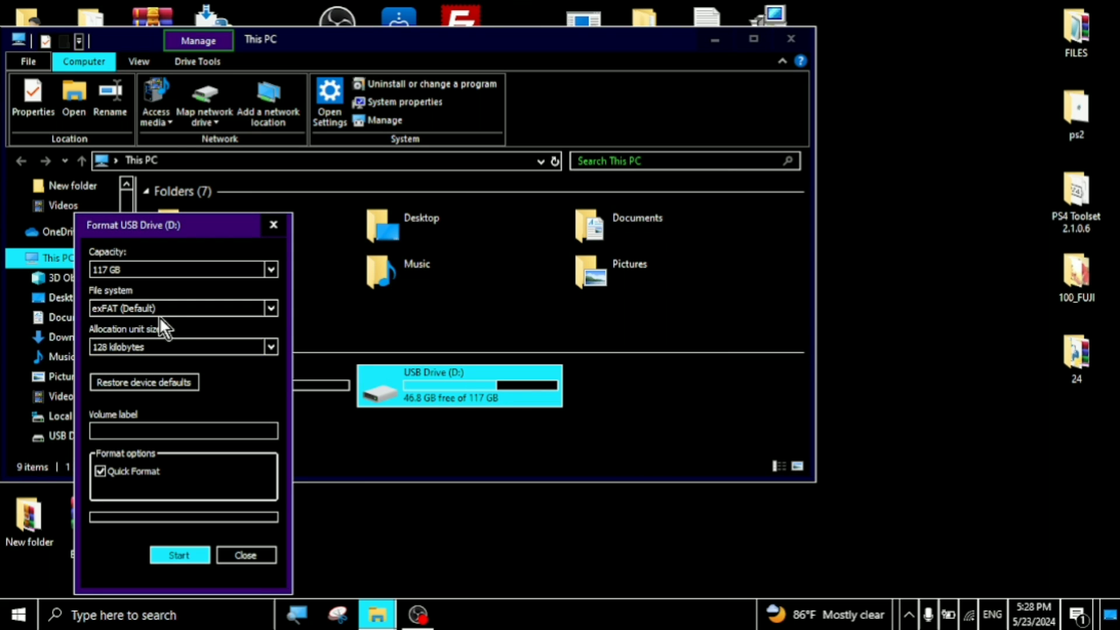
left_click(280, 224)
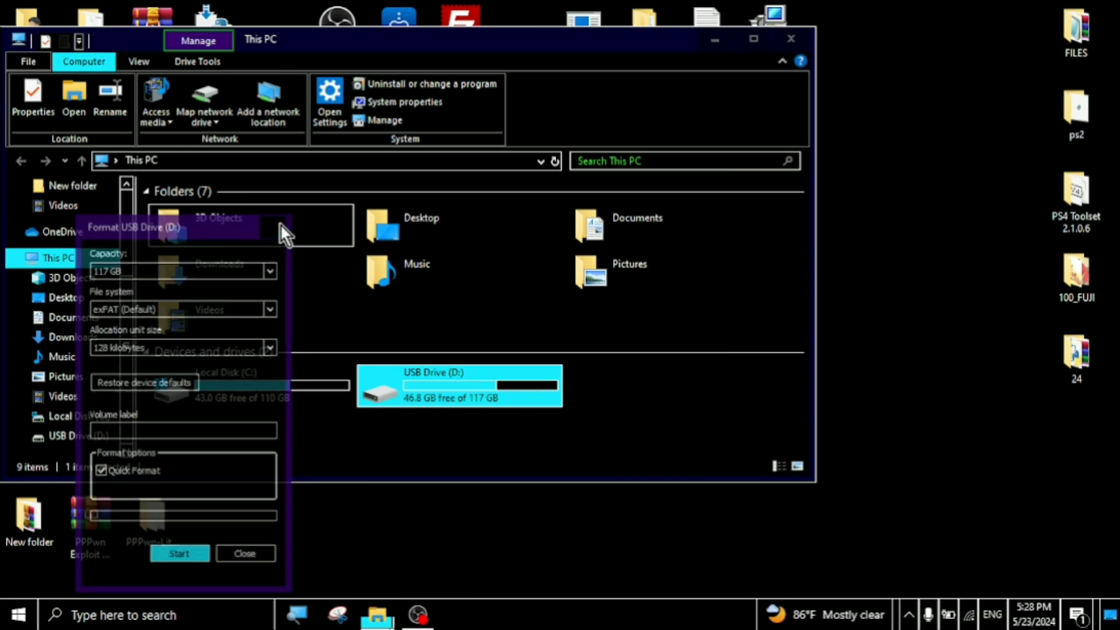
Copy the Wasteland 2 Director's Cut (CUSA02431) 1.03 package from the desktop to the root of USB Drive (D:)
double_click(403, 374)
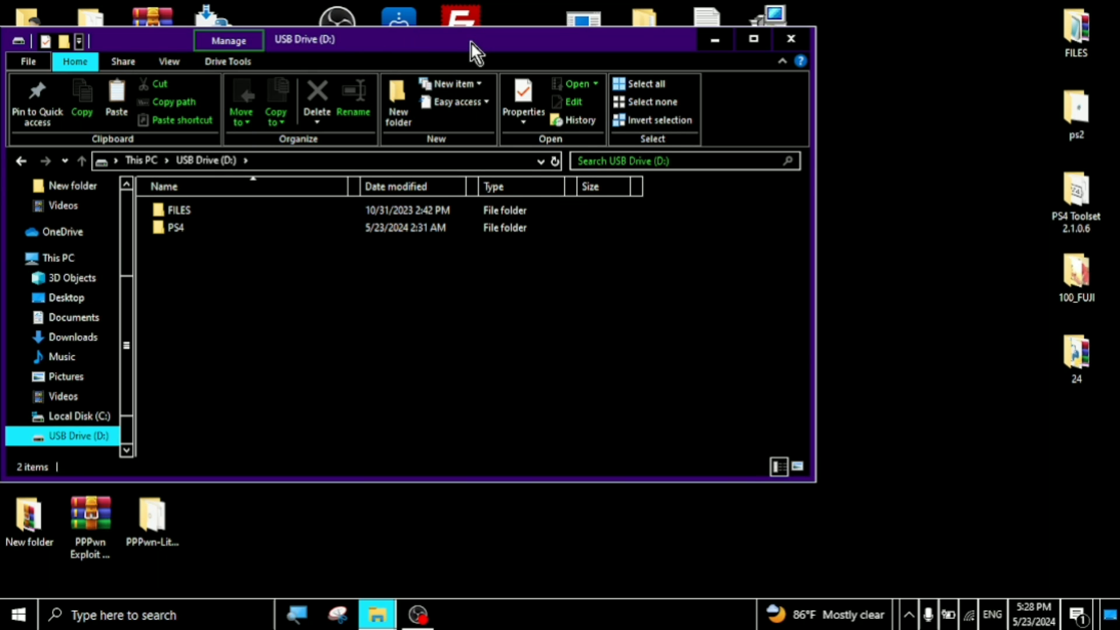
left_click_drag(471, 42, 152, 56)
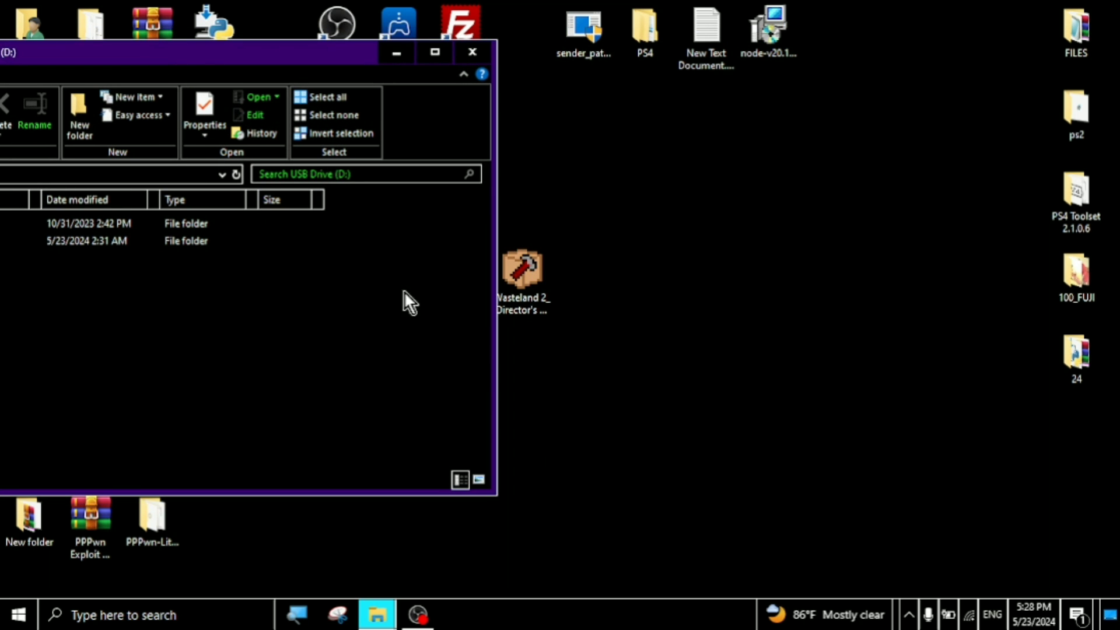
left_click_drag(522, 276, 347, 331)
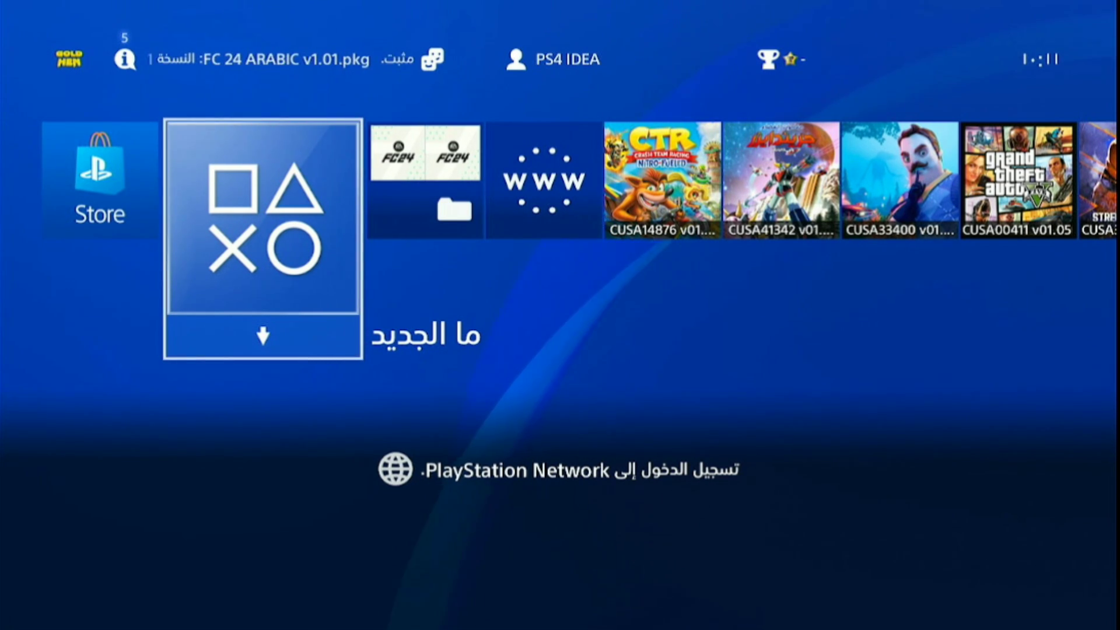
On the PS4, install the Wasteland 2 Director's Cut (CUSA02431) 1.03 package with the Package Installer in GoldHEN's Debug Settings
key("Up")
key("Left")
key("Left")
key("Left")
key("Left")
key("Left")
key("Left")
key("Left")
key("Left")
key("Left")
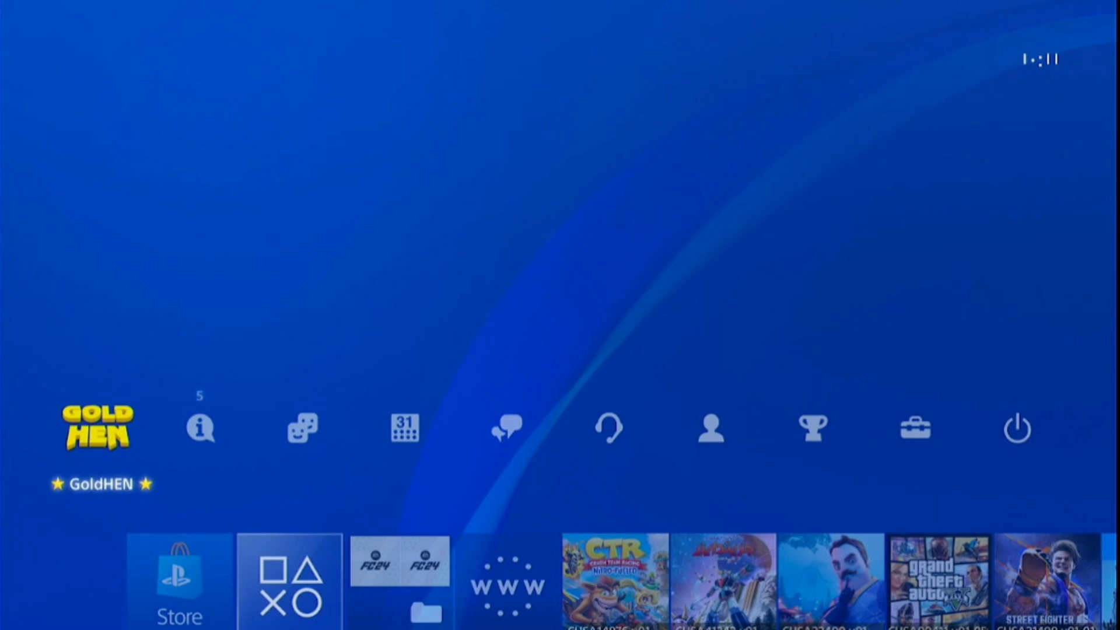
key("Return")
key("Return")
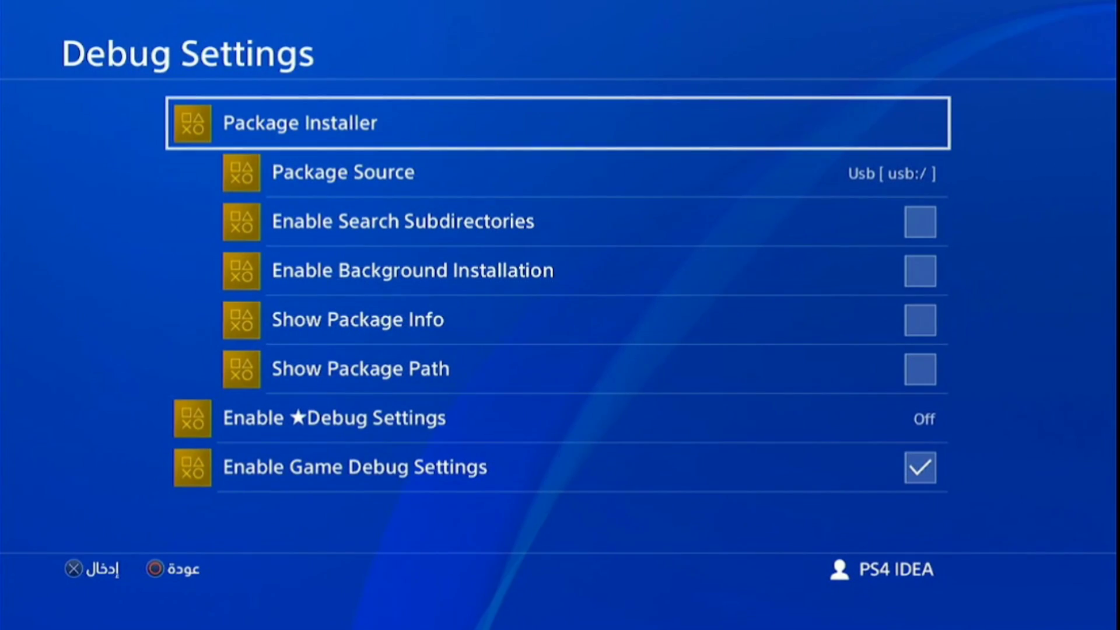
key("Return")
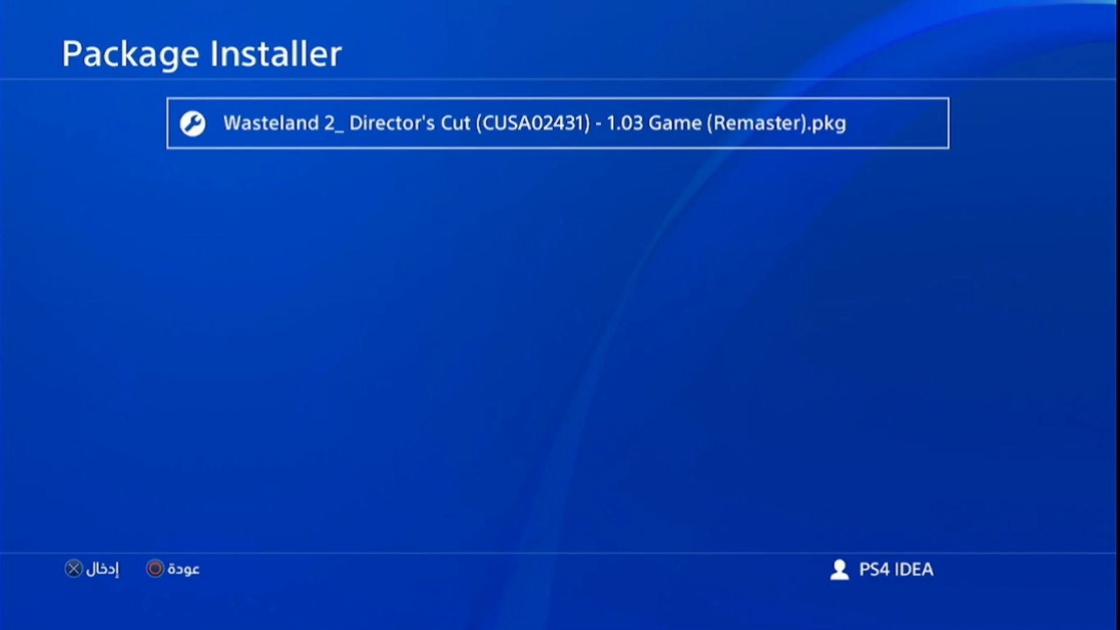
key("Return")
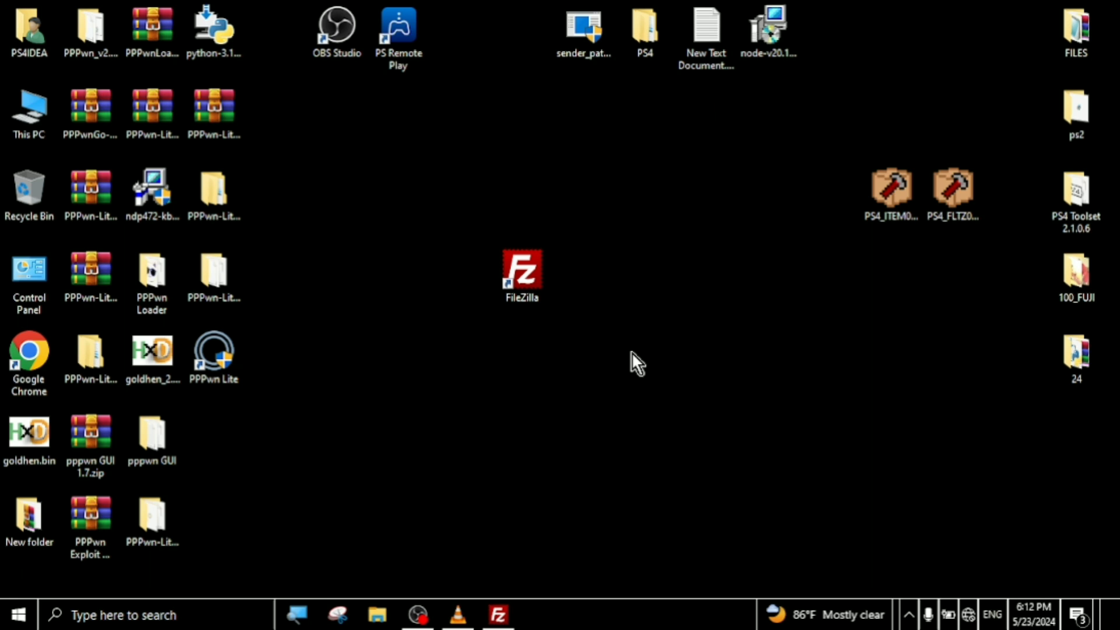
Switch to FileZilla and connect to the PS4's FTP server at host 10.1.1.7 on port 2121
left_click(515, 277)
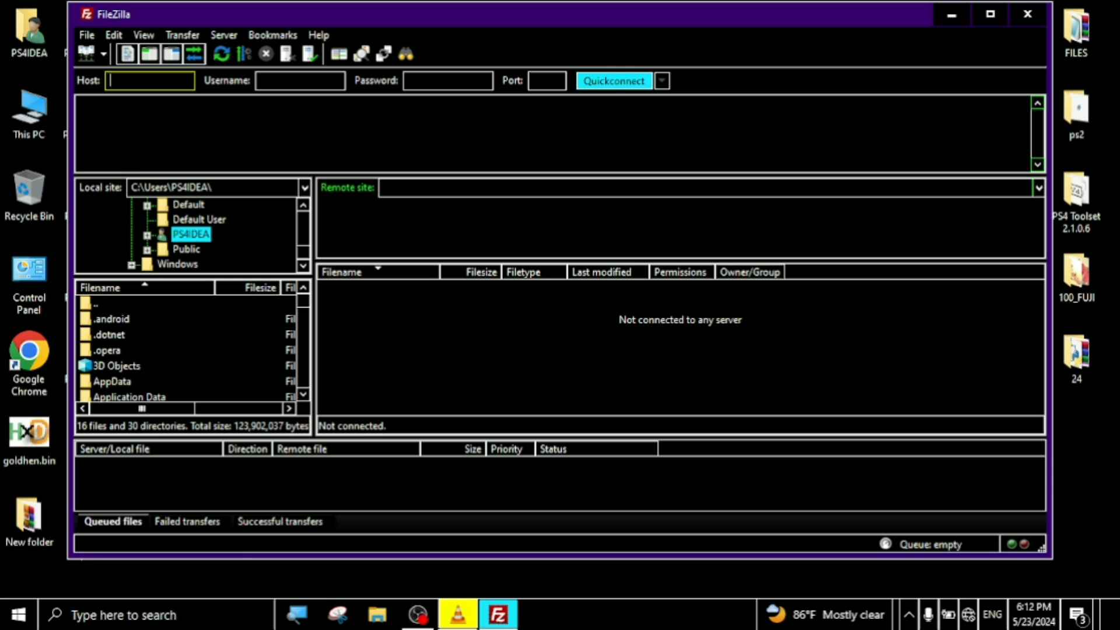
left_click(458, 614)
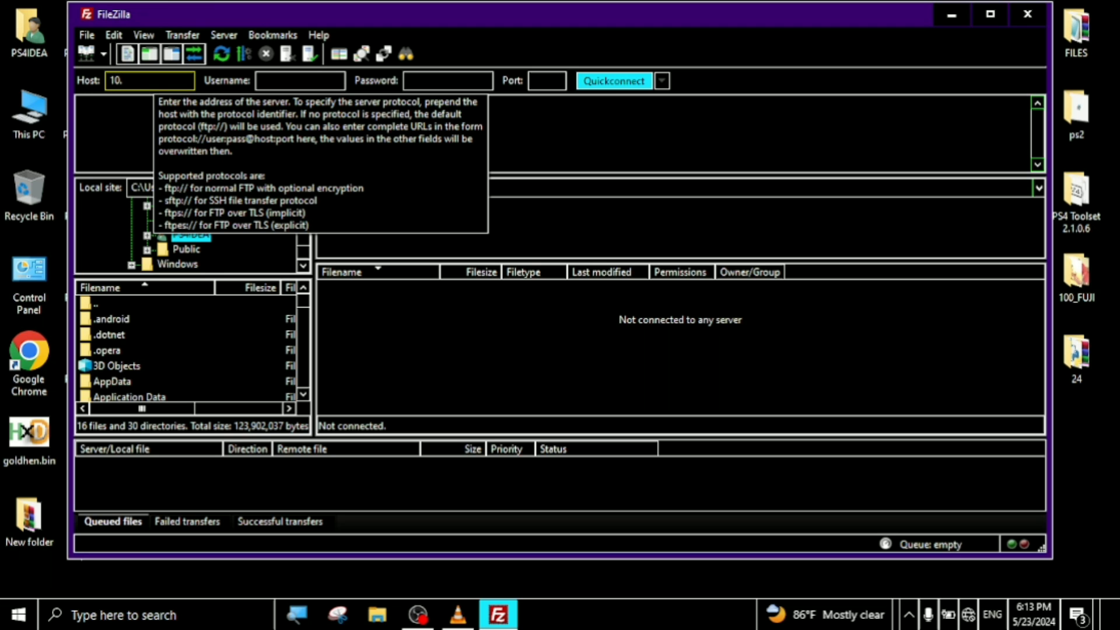
type("1.1.7")
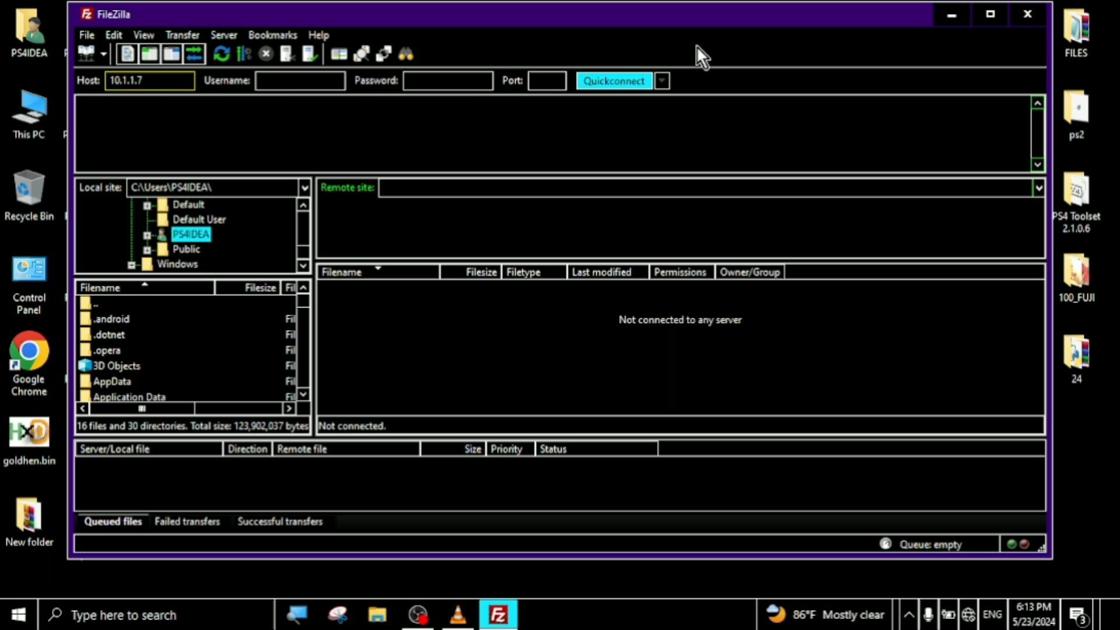
left_click(547, 82)
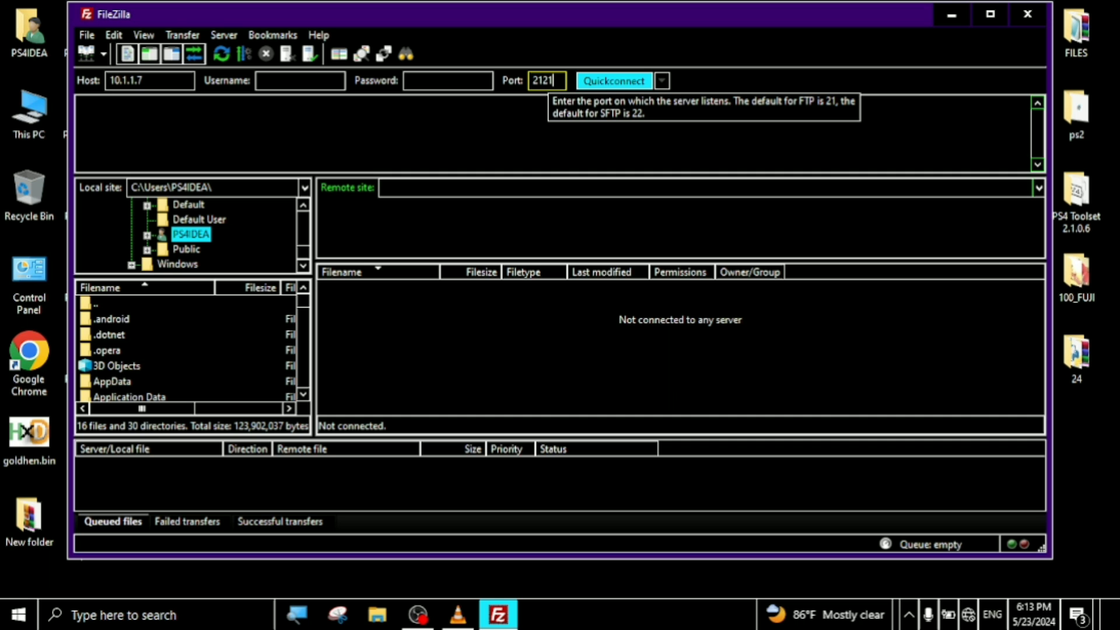
type("212")
type("1")
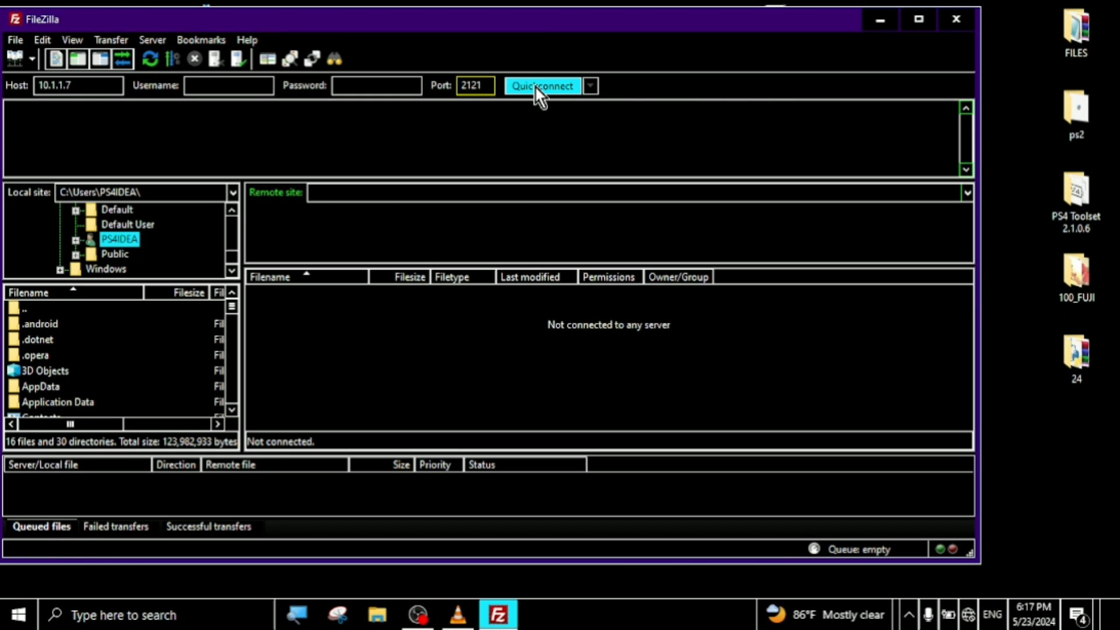
left_click(535, 86)
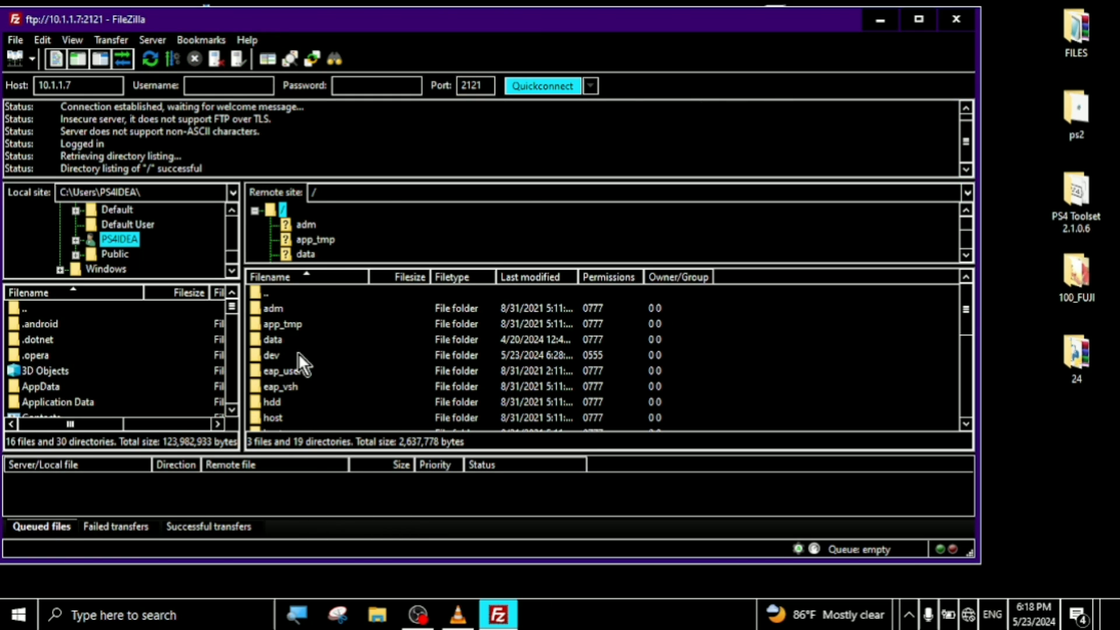
Open the data folder on the remote site and select its pkg folder
scroll(298, 353, "down", 5)
scroll(310, 385, "up", 5)
double_click(286, 339)
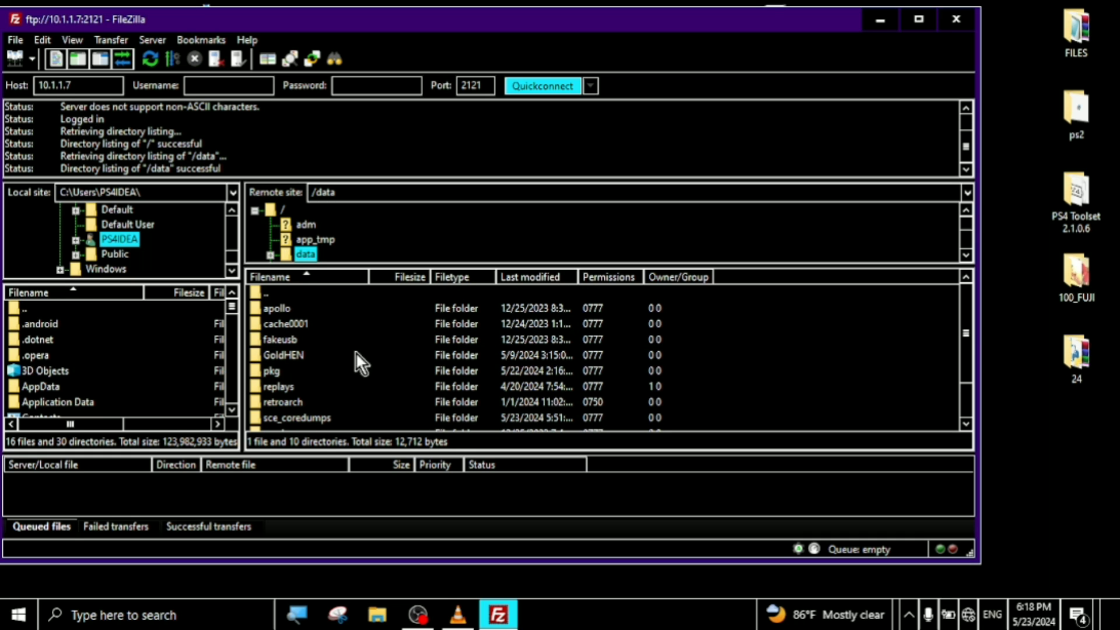
left_click(291, 374)
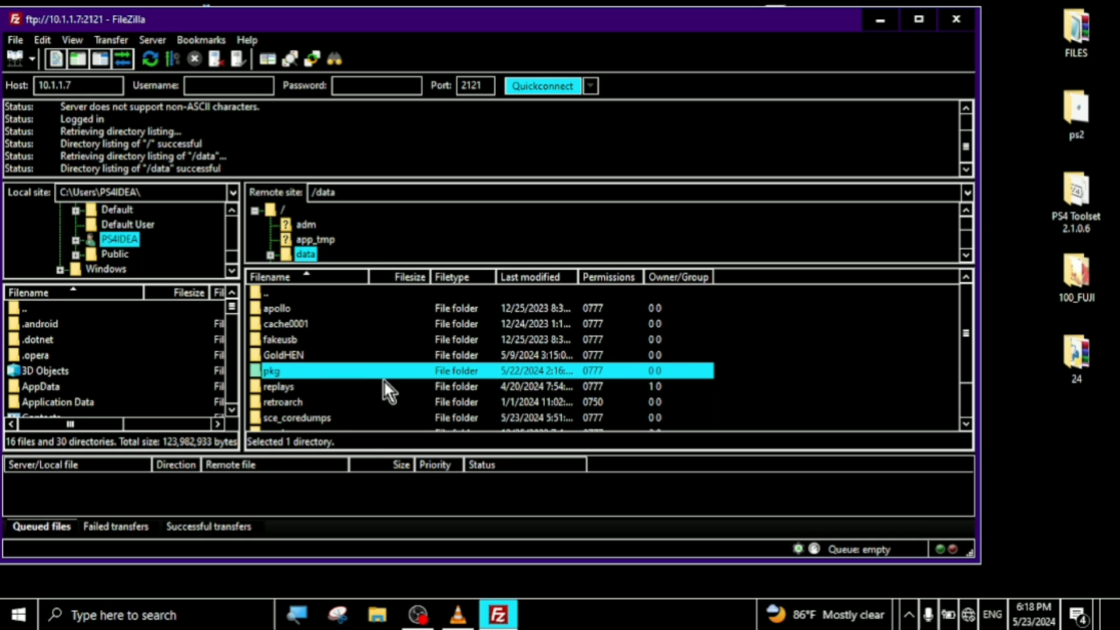
right_click(776, 335)
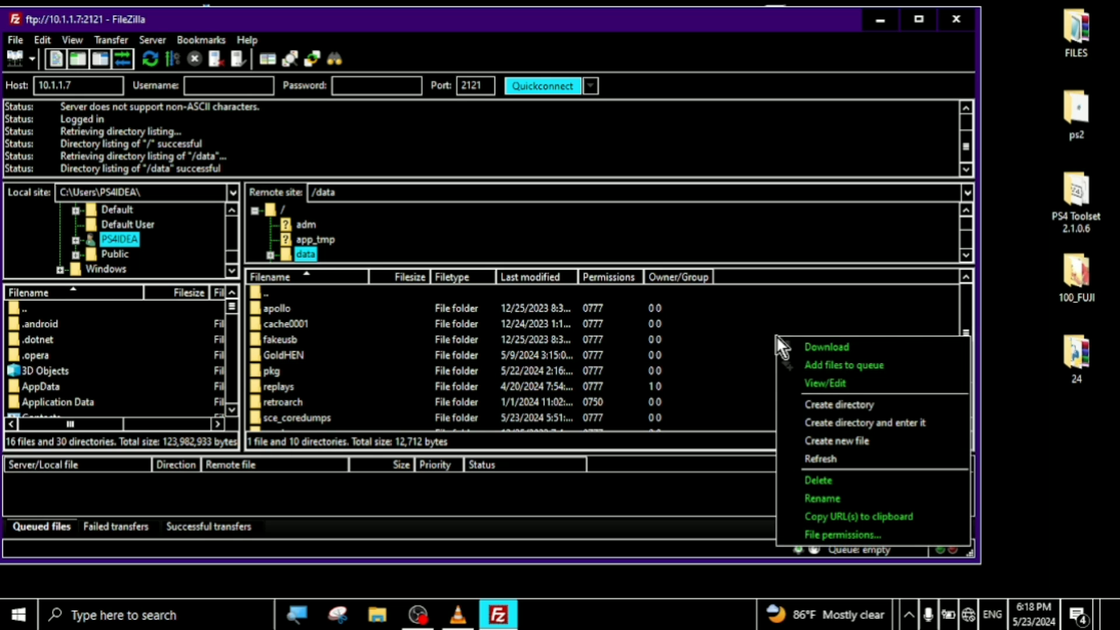
left_click(832, 403)
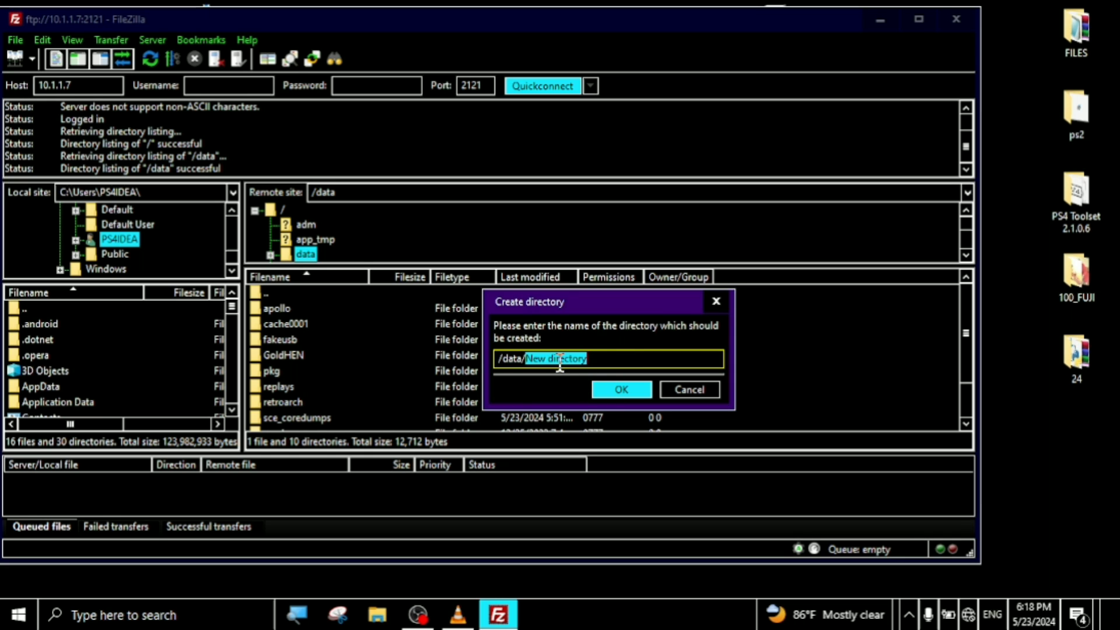
left_click(716, 302)
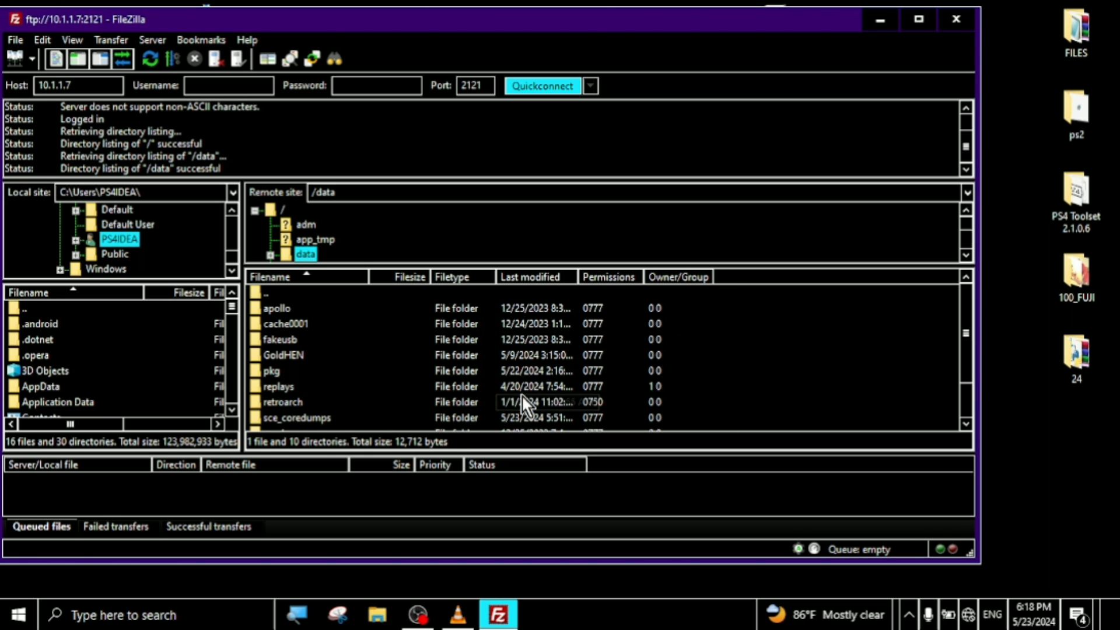
Upload PS4_ITEM00001_v1.04.pkg and PS4_FLTZ00003_v1.02.pkg from the desktop into the remote /data/pkg folder
double_click(316, 372)
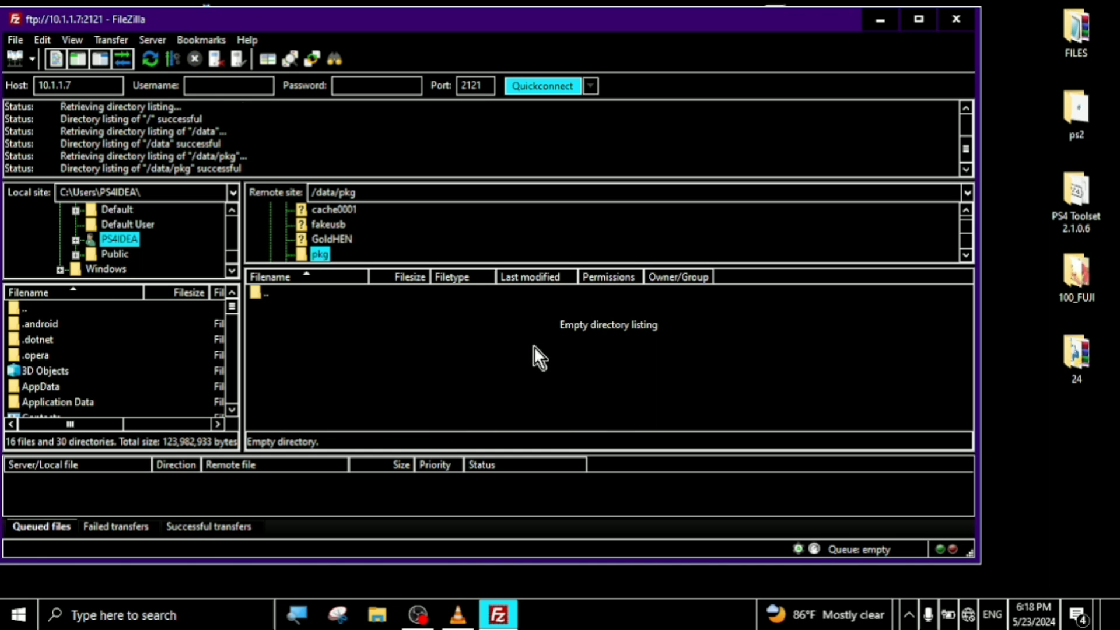
left_click_drag(800, 15, 652, 26)
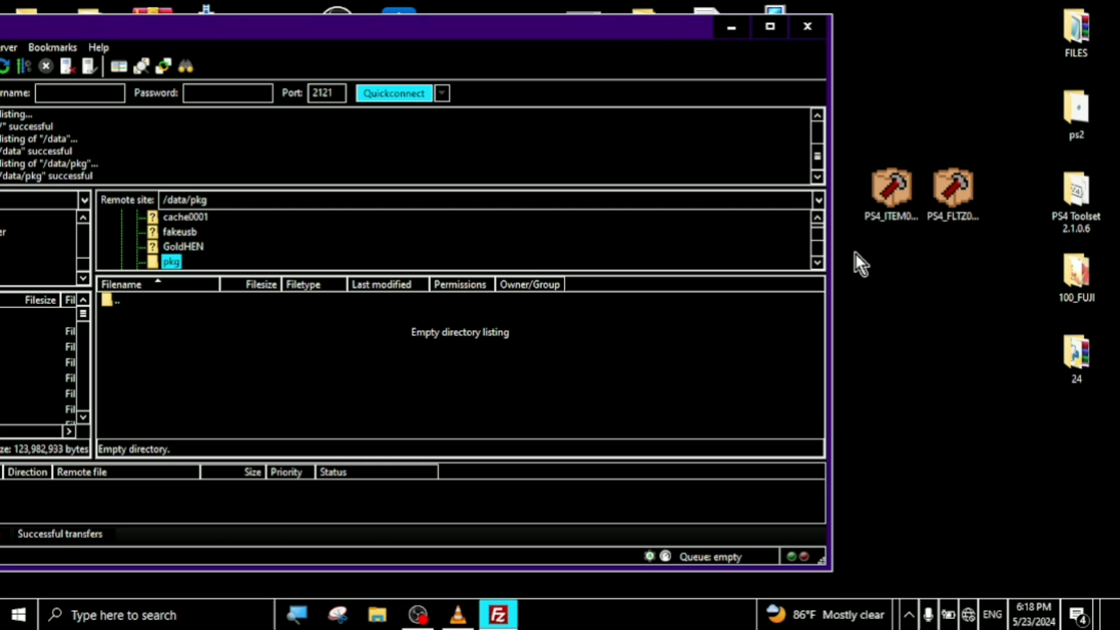
left_click_drag(855, 253, 956, 178)
left_click_drag(902, 202, 788, 350)
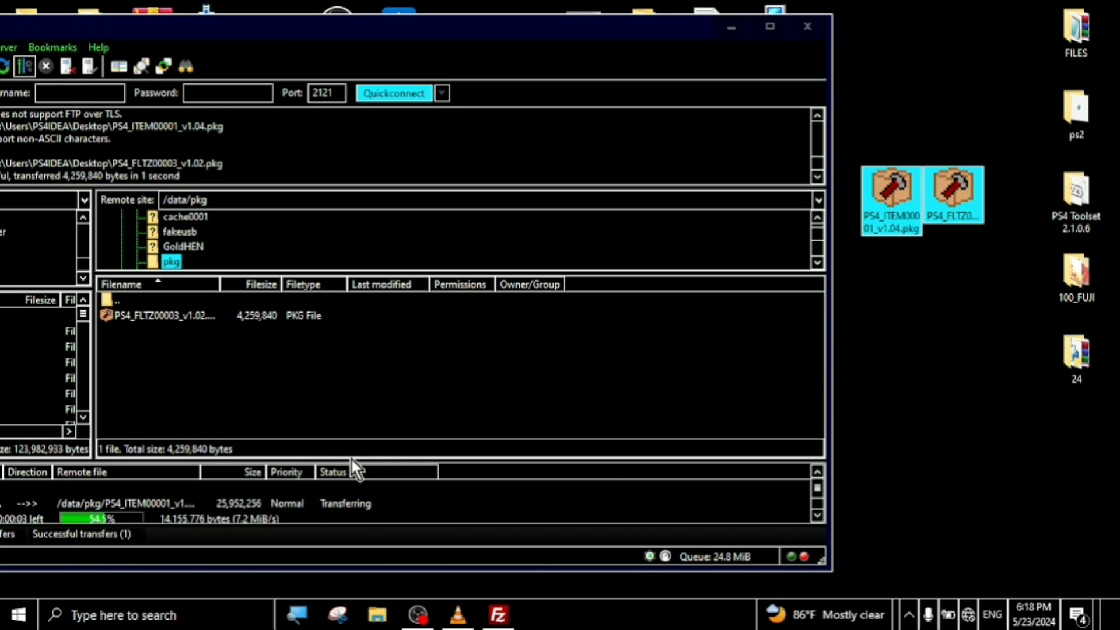
left_click_drag(357, 460, 370, 438)
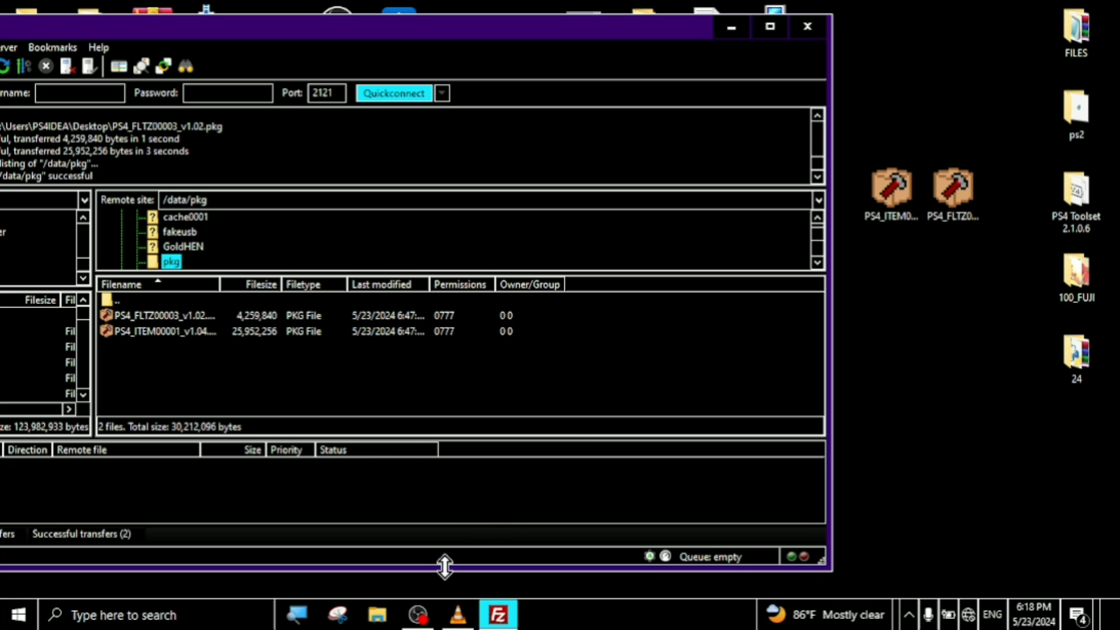
Switch to VLC media player to view the packages listed in the PS4's Package Installer
left_click(418, 614)
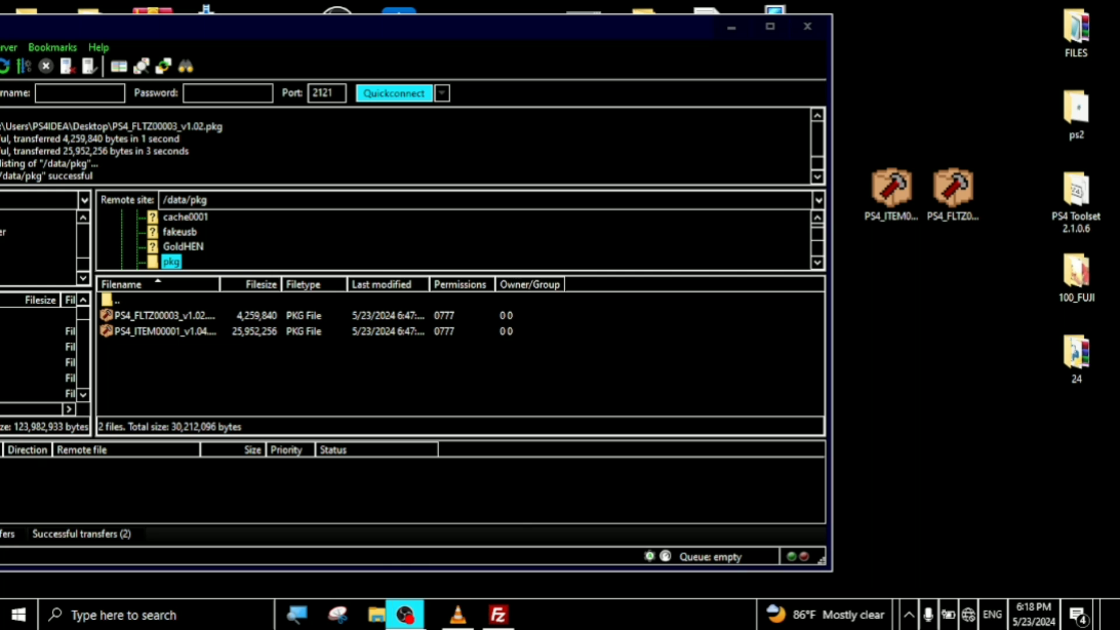
left_click(458, 614)
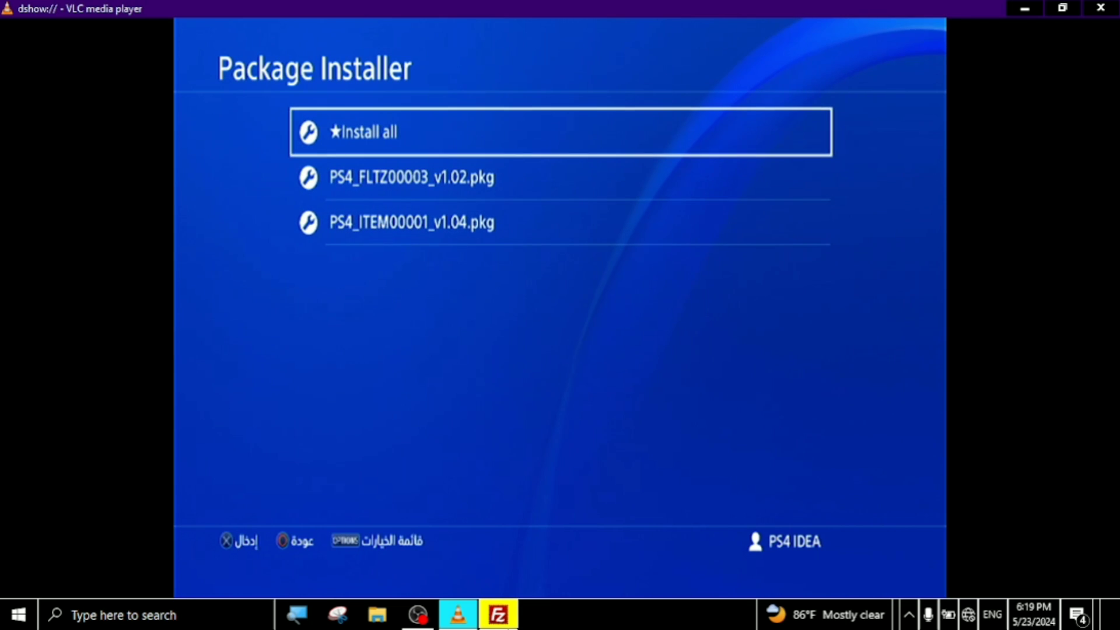
mouse_move(498, 615)
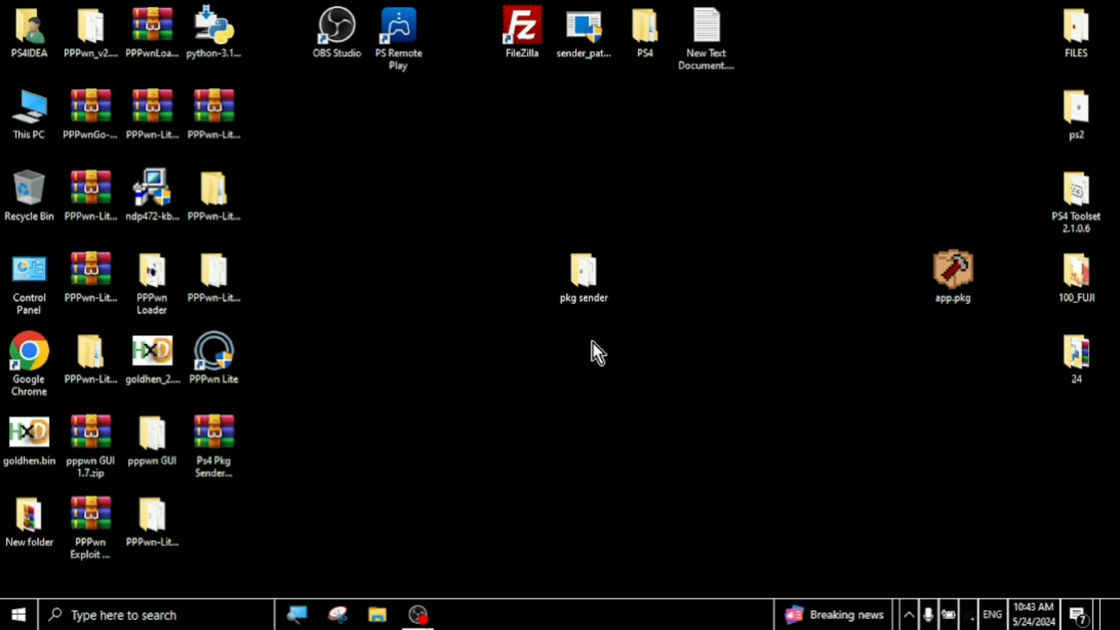
Launch Ps4-Pkg-Sender.exe from the pkg sender folder on the desktop and set the PS4 IP to 10.1.1.7
left_click(584, 303)
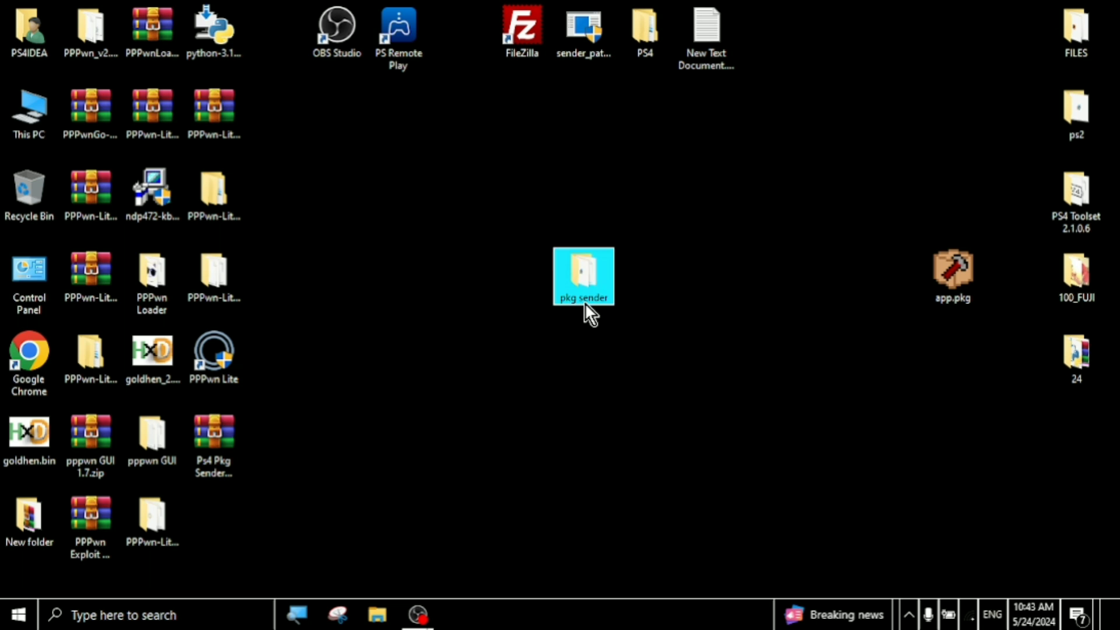
left_click(551, 377)
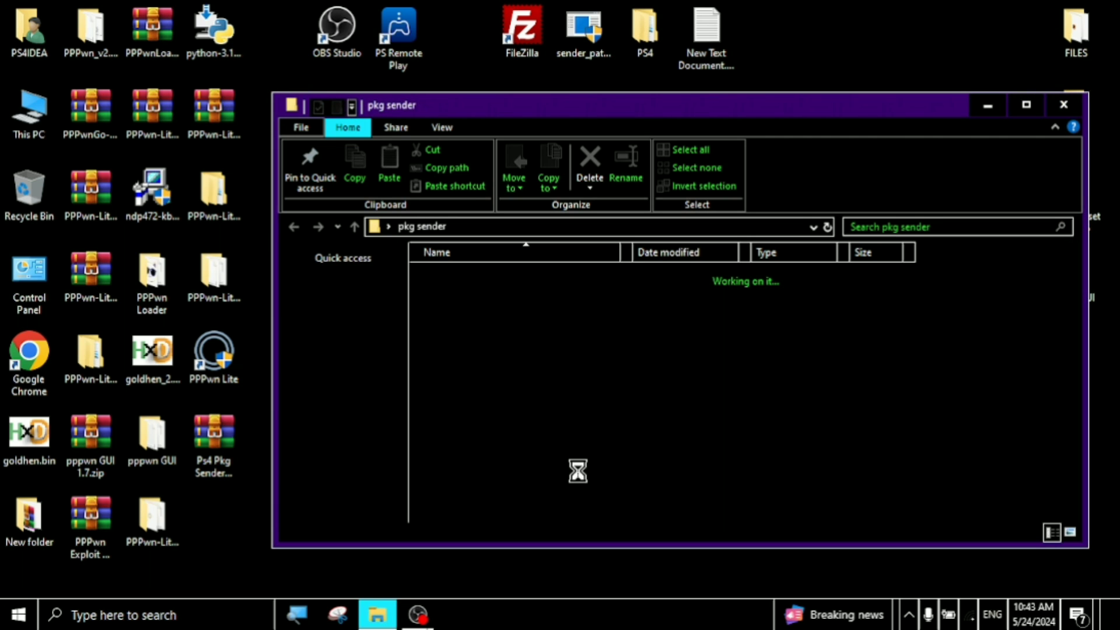
left_click(508, 488)
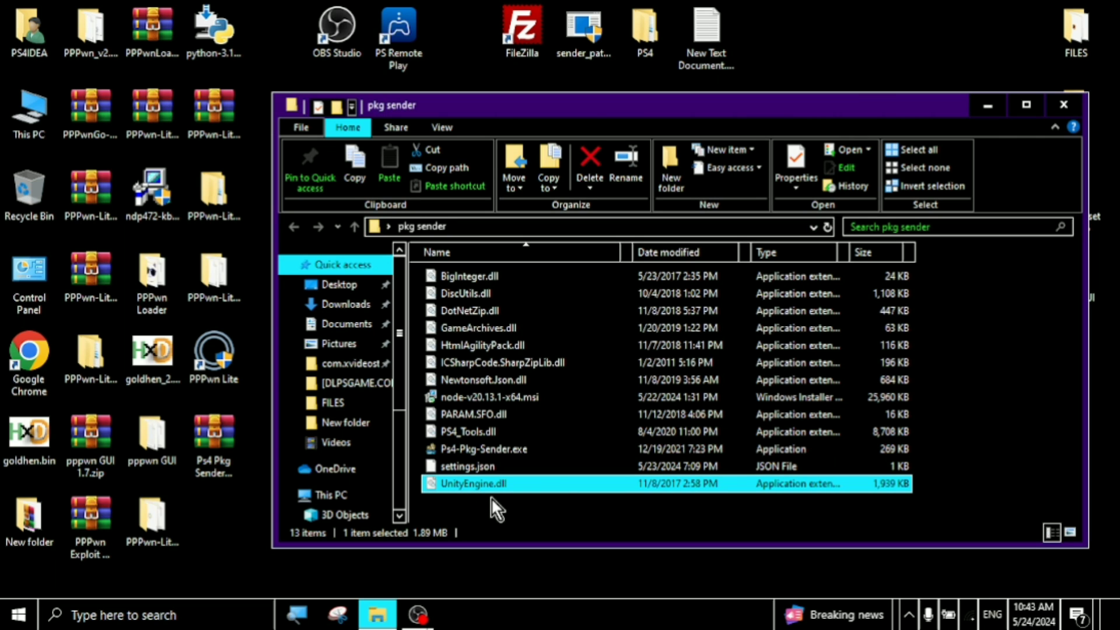
double_click(478, 449)
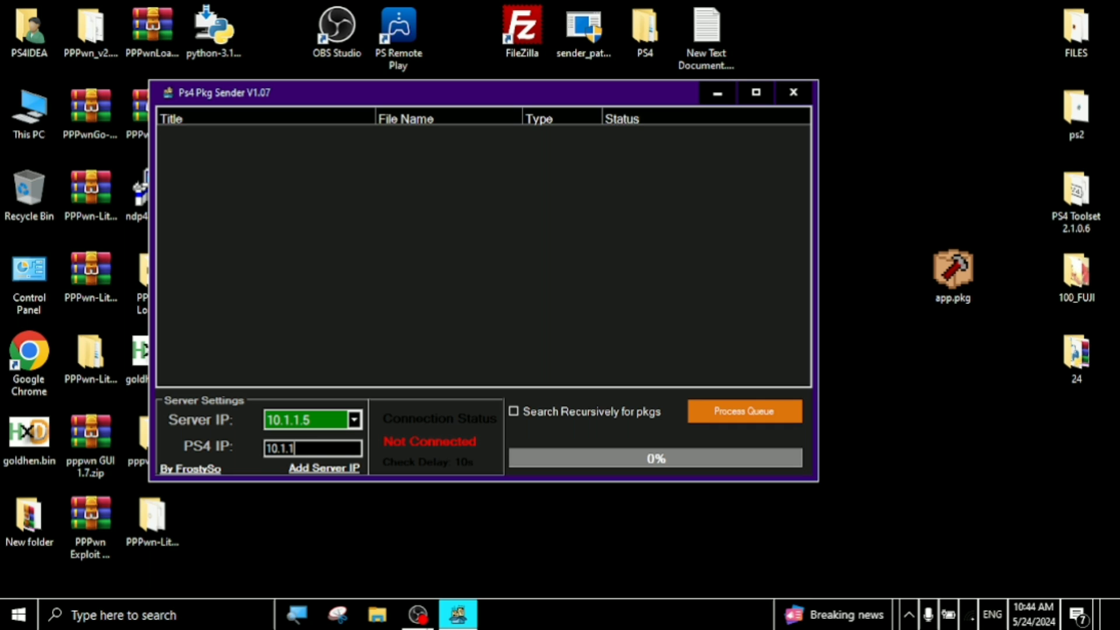
type("7")
mouse_move(399, 466)
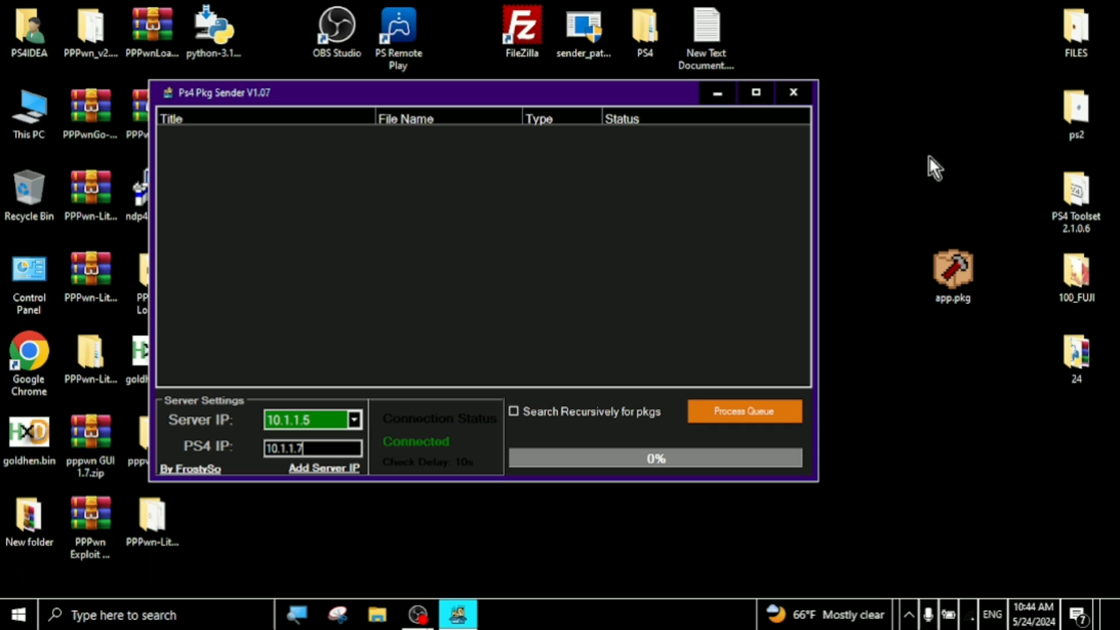
Add app.pkg from the desktop to the send queue and switch to the OBS windowed projector showing the PS4's Remote Package Installer
left_click(966, 281)
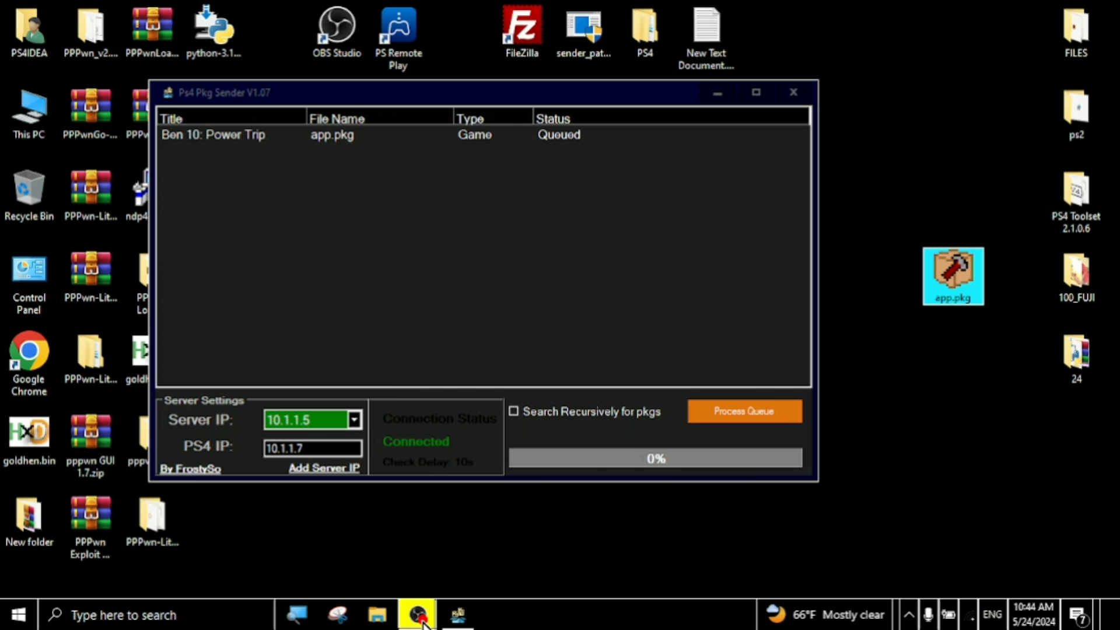
mouse_move(417, 613)
left_click(456, 578)
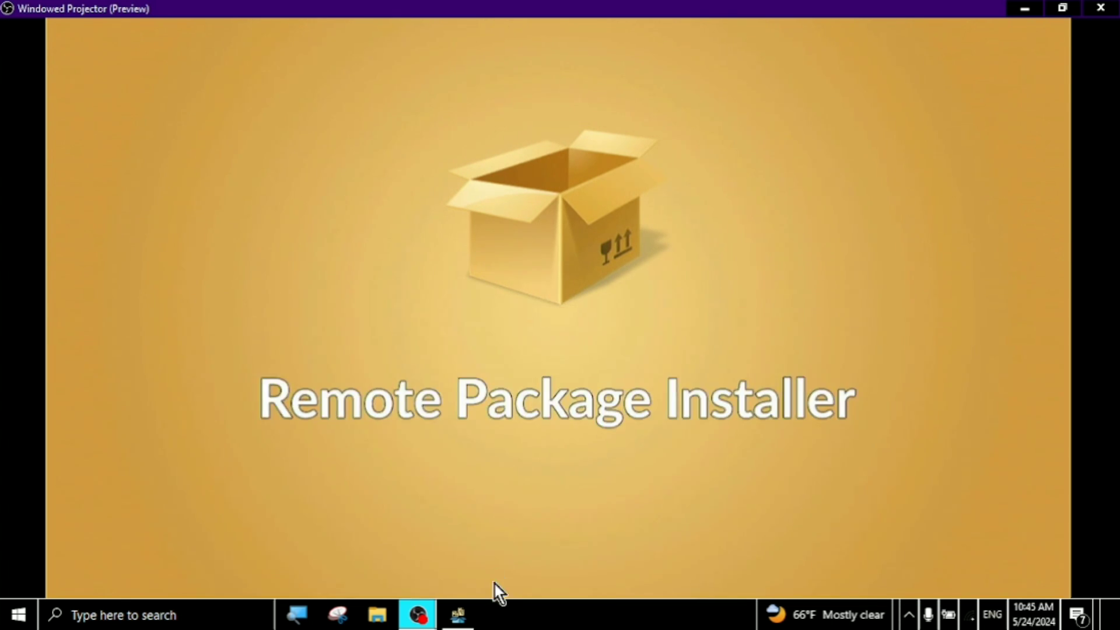
Switch back to Ps4 Pkg Sender, process the queue to send app.pkg to the PS4, and minimize the window
left_click(459, 612)
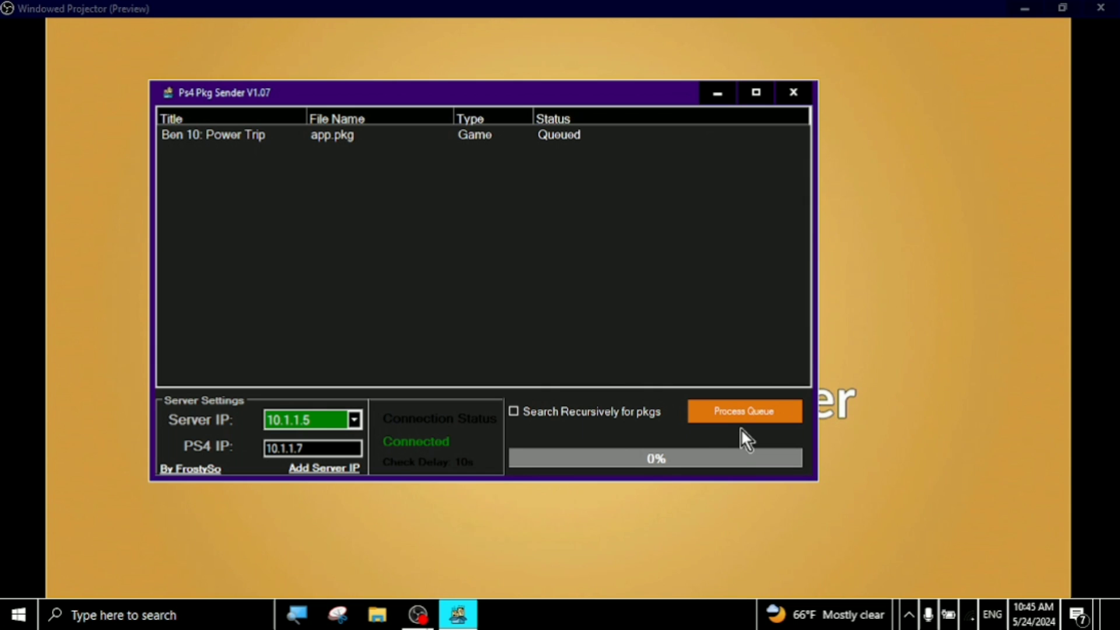
left_click(746, 413)
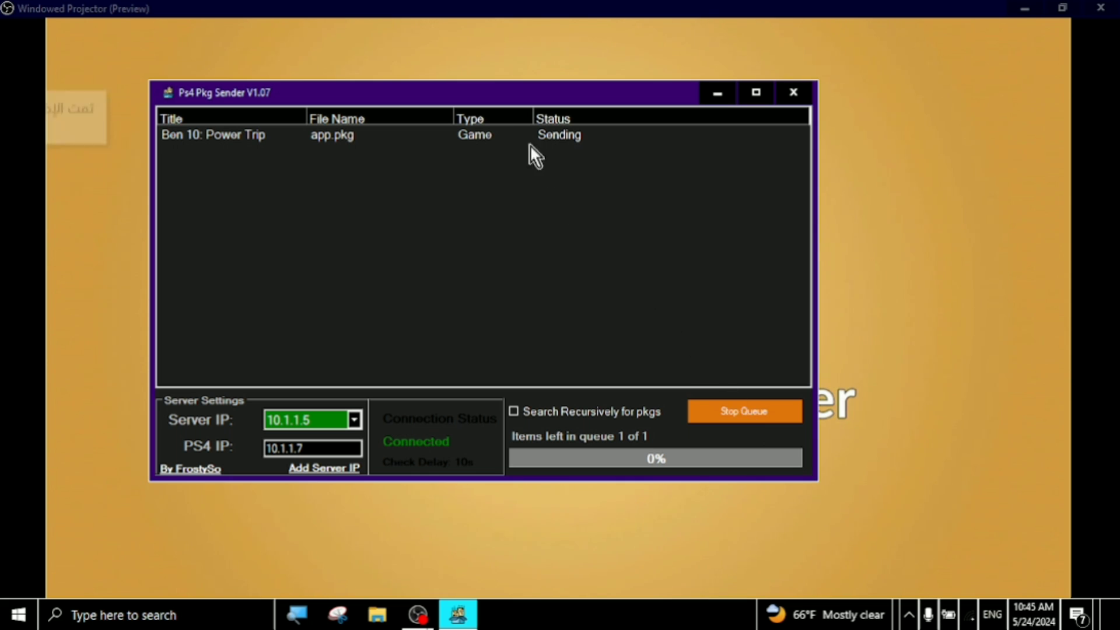
left_click_drag(469, 100, 583, 92)
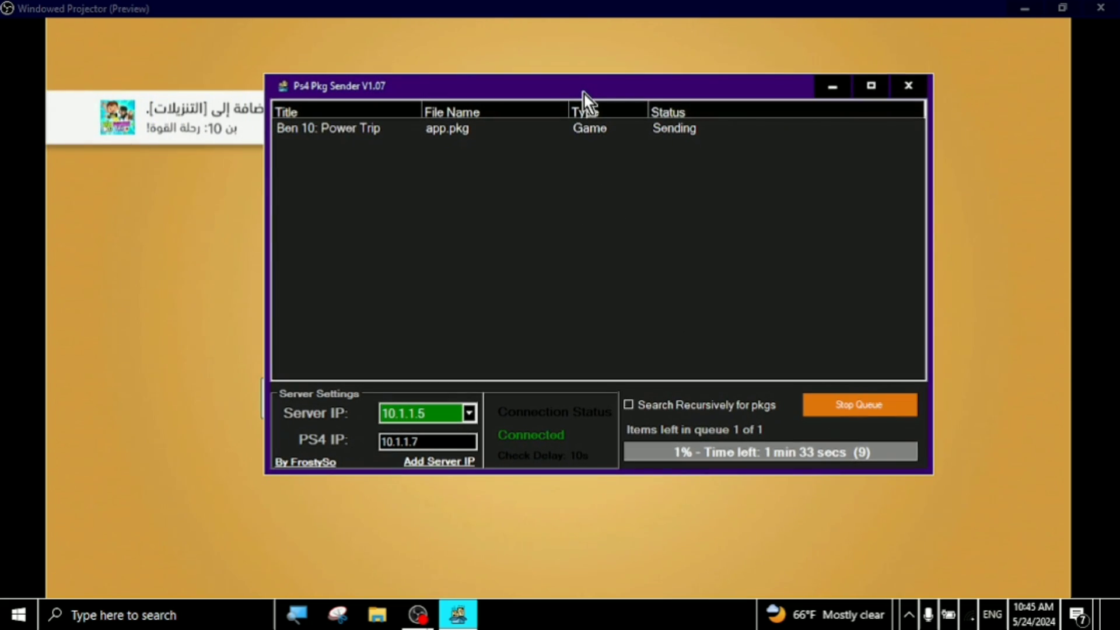
left_click(831, 87)
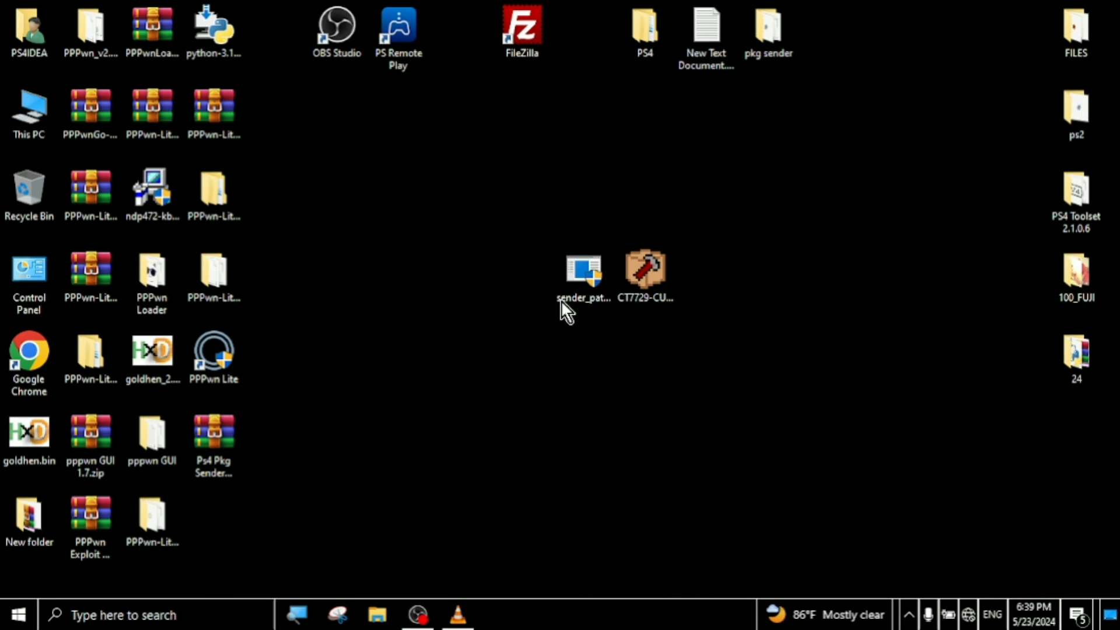
Locate sender_patched.exe on the desktop and check the PS4's BinLoader server setting in VLC media player
left_click(569, 297)
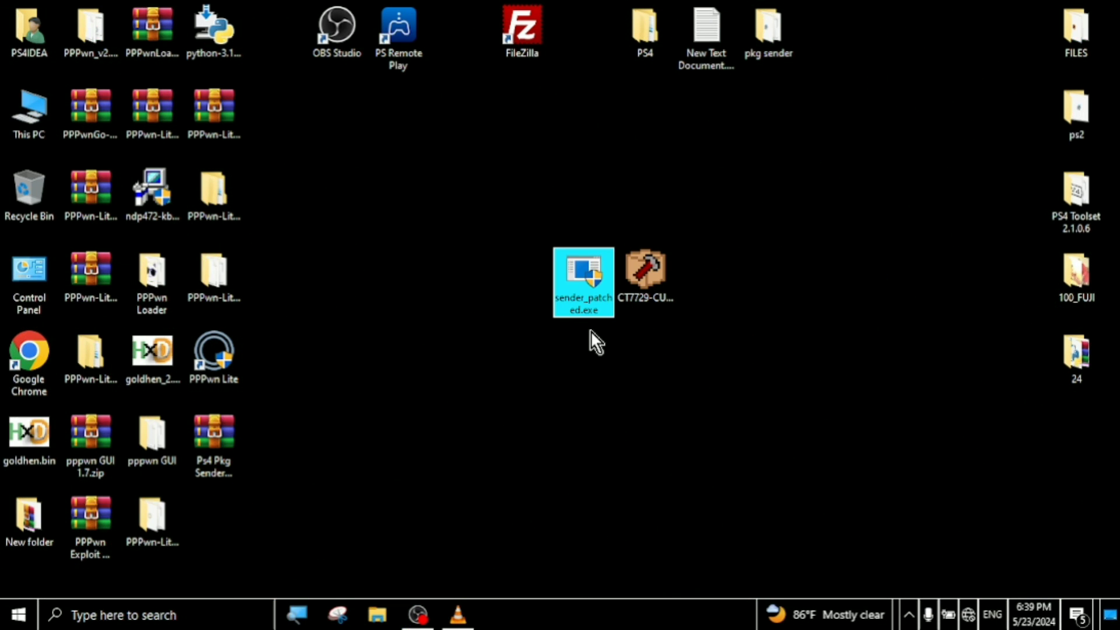
left_click(592, 338)
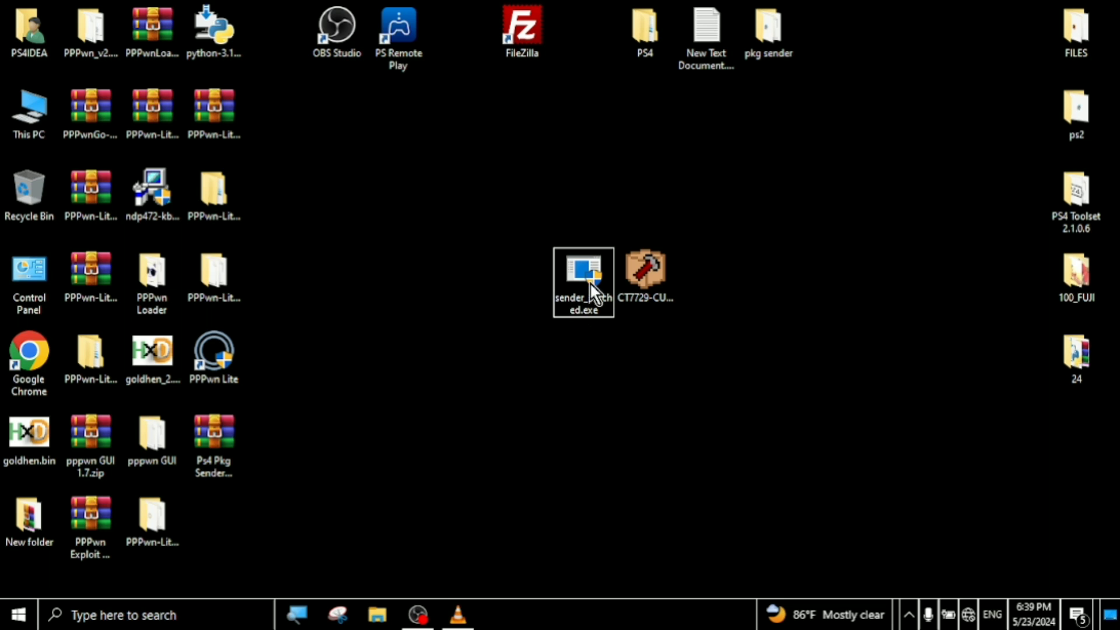
left_click(458, 615)
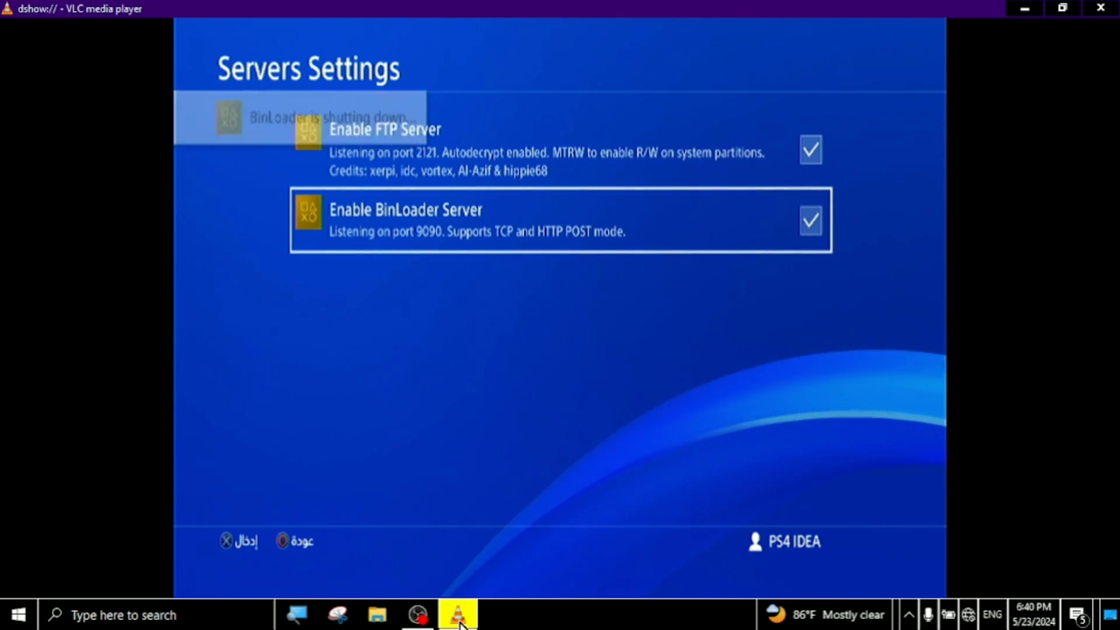
left_click(458, 617)
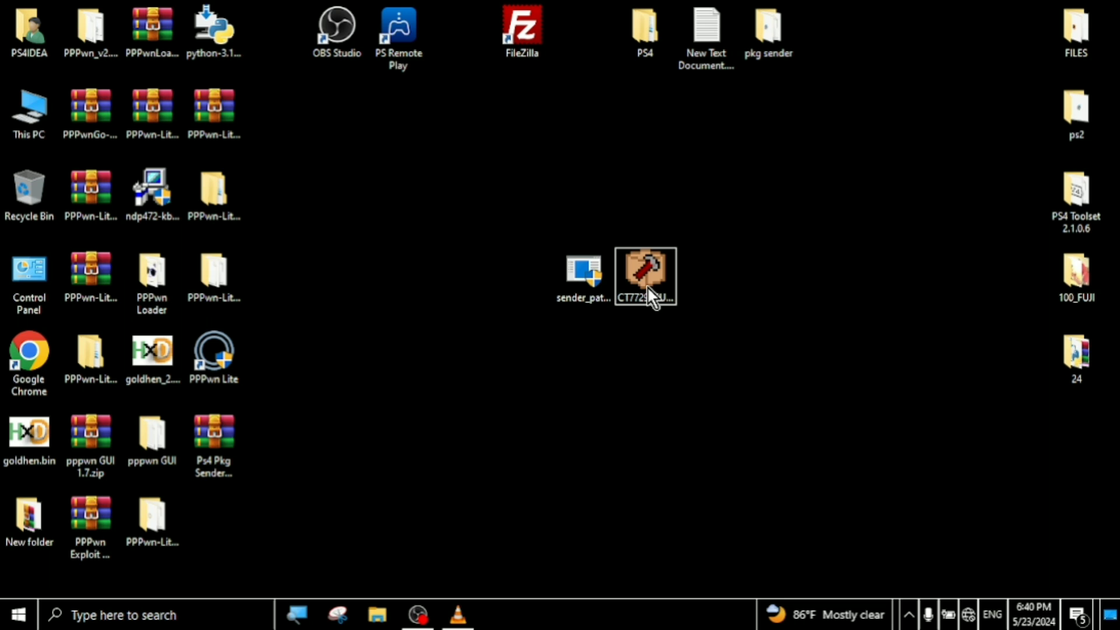
Open the CT7729 package on the desktop with sender_patched.exe and send it to PS4 IP 10.1.1.7
left_click_drag(646, 287, 670, 310)
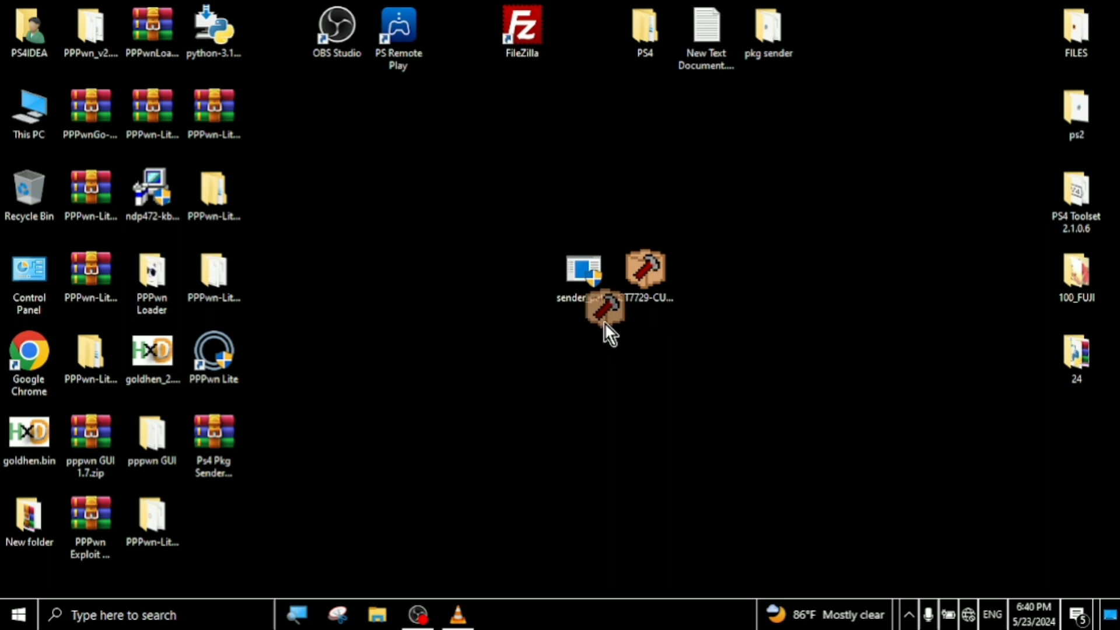
left_click_drag(604, 323, 562, 267)
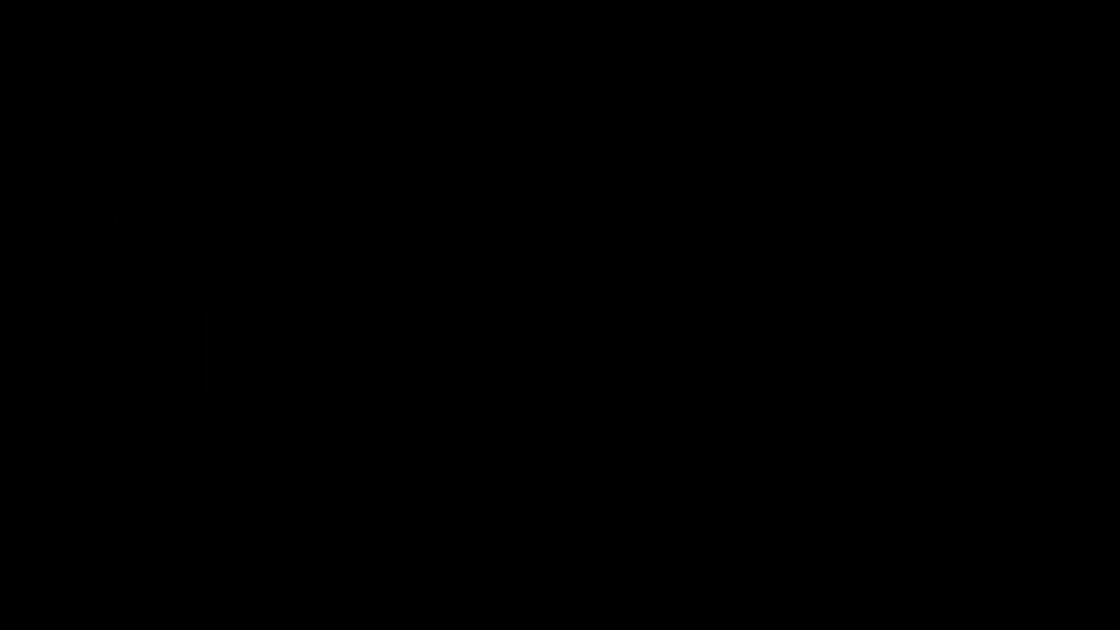
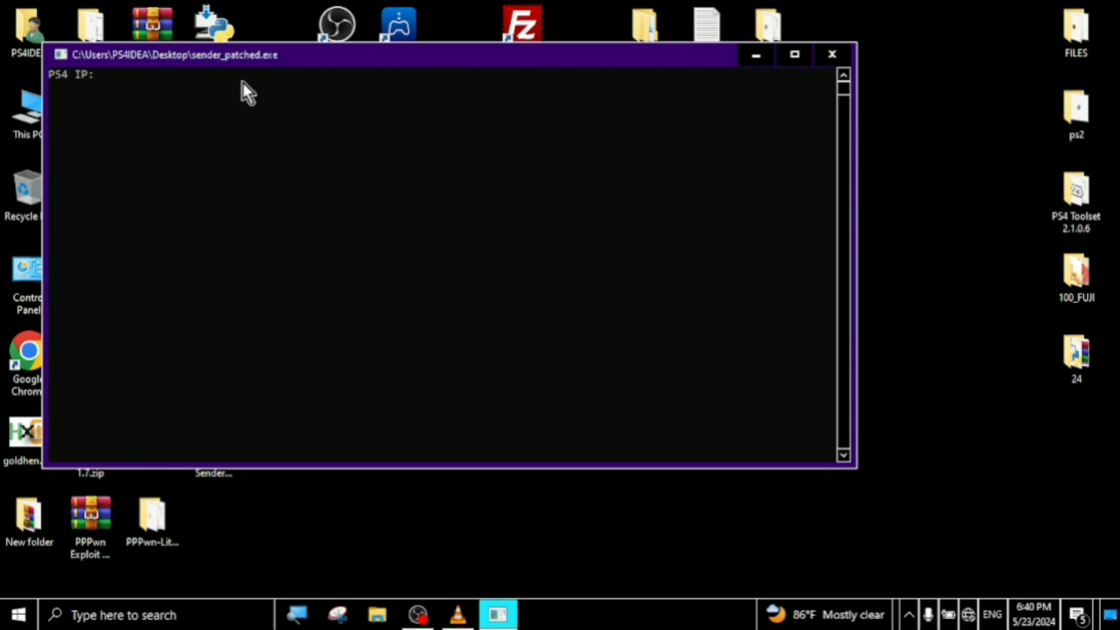
type("10.1.1.7")
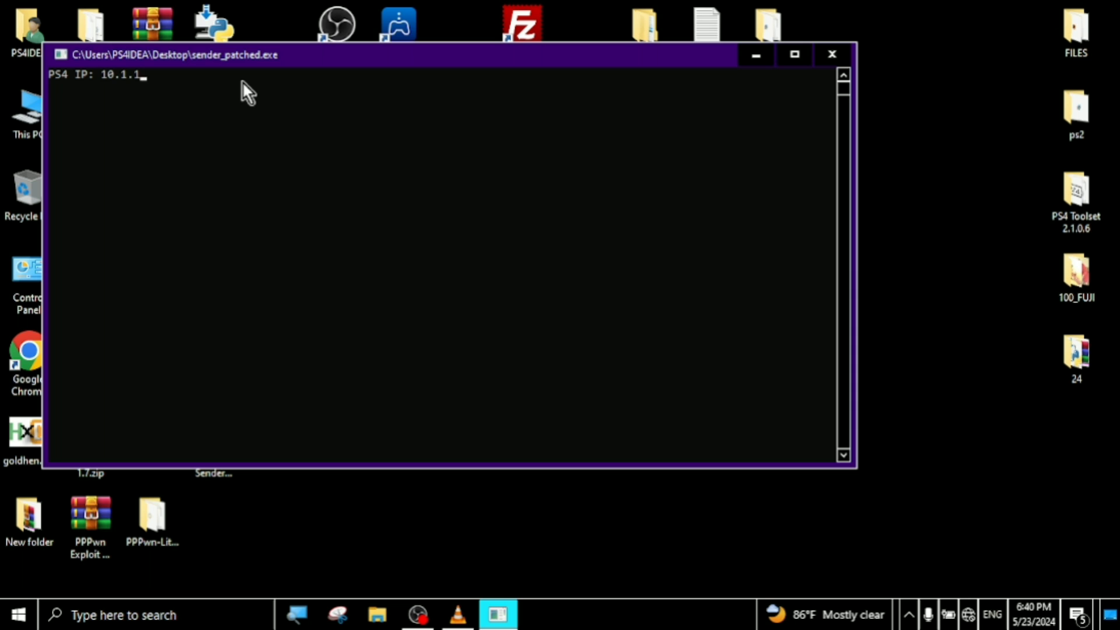
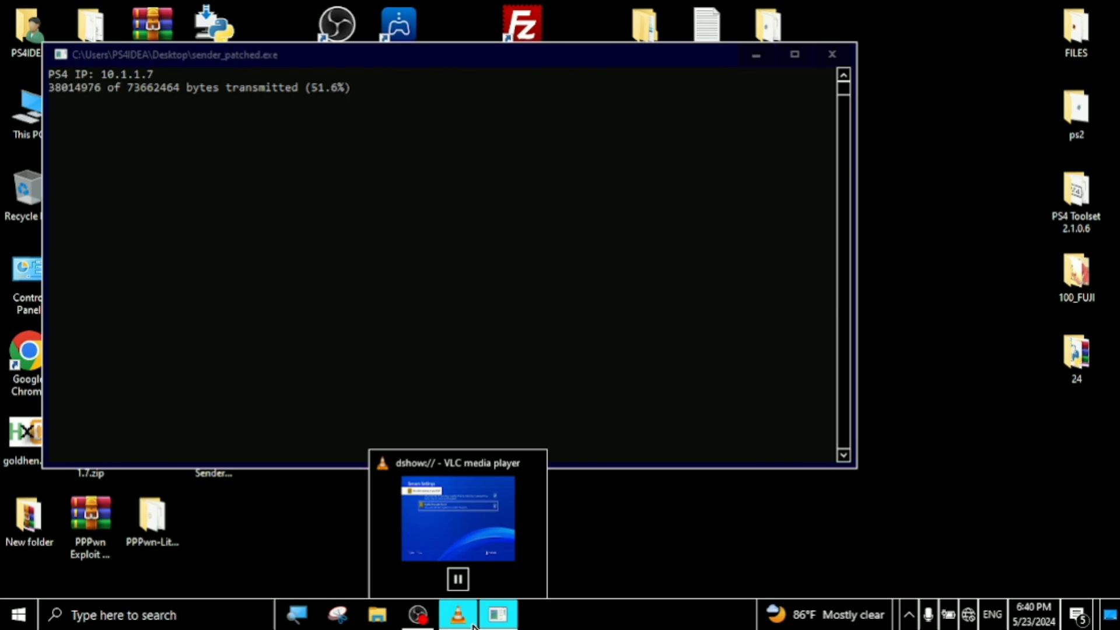
Bring up VLC media player behind the sender_patched.exe console and move the console aside to view the PS4's Servers Settings
left_click(458, 615)
left_click(513, 618)
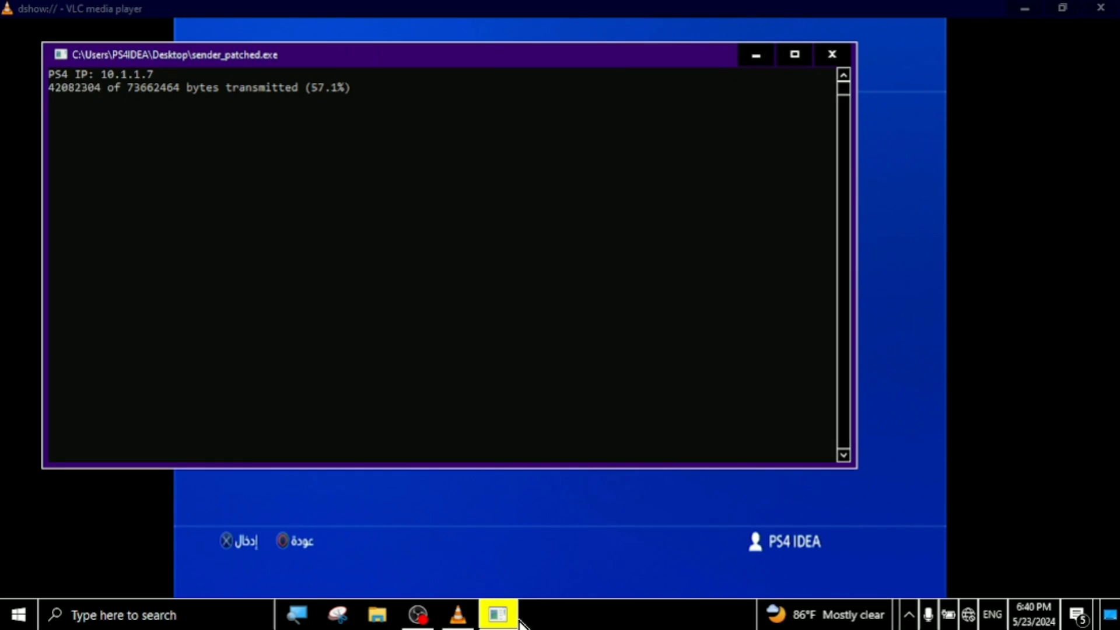
left_click_drag(307, 57, 709, 57)
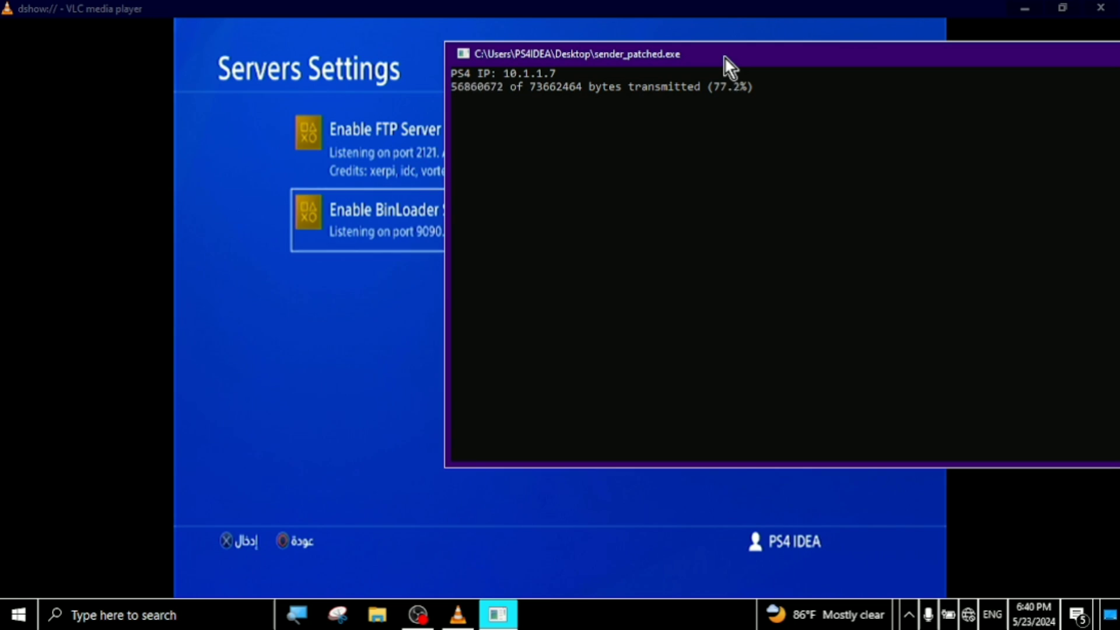